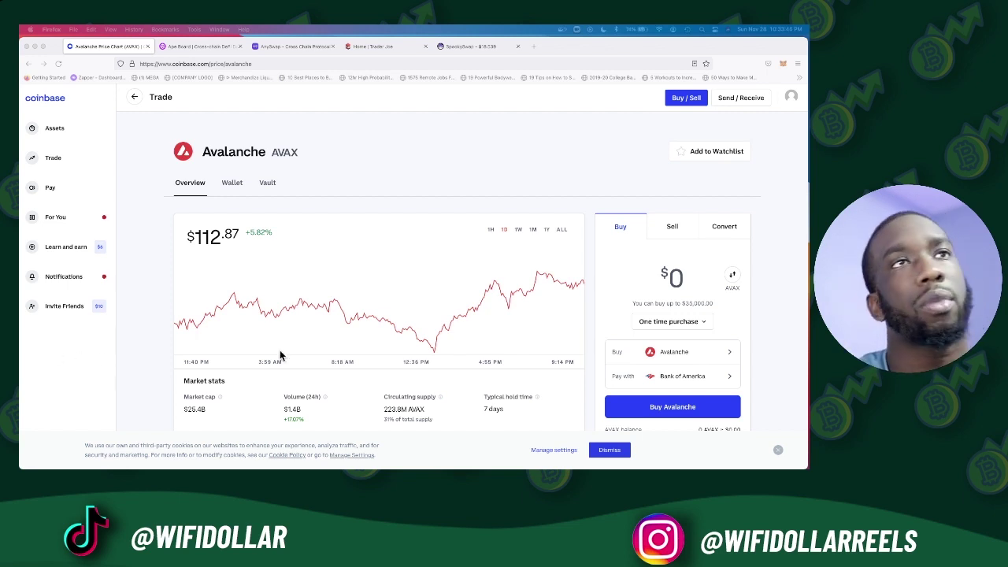
Open the Avalanche wallet's send form on Coinbase and check the AVAX account in the MetaMask wallet.
left_click(232, 183)
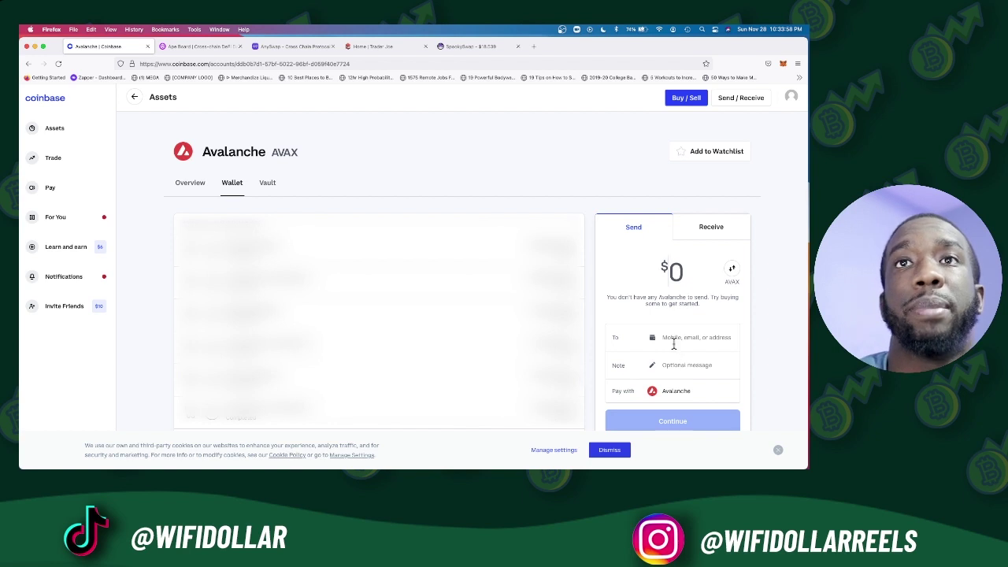
left_click(719, 337)
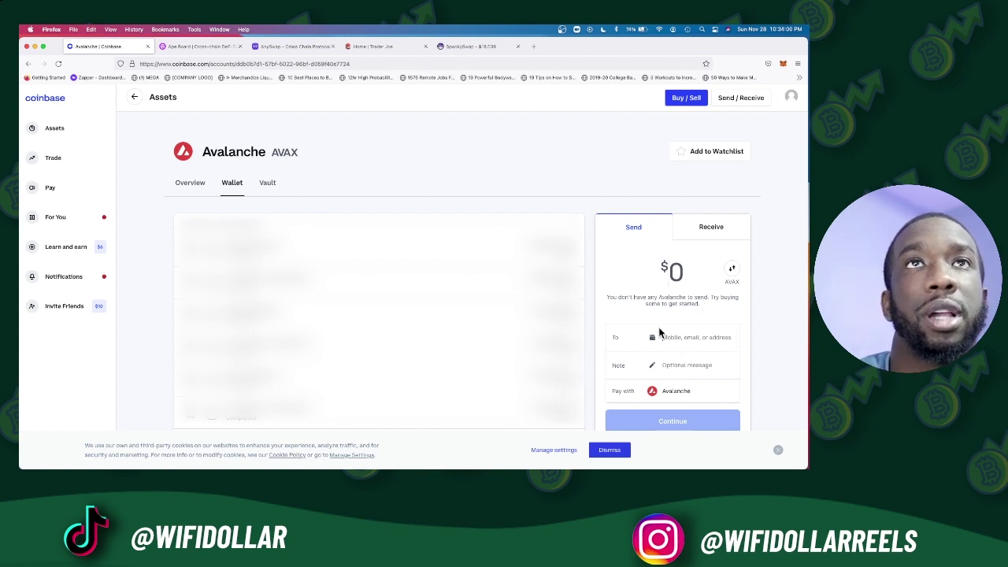
left_click(781, 68)
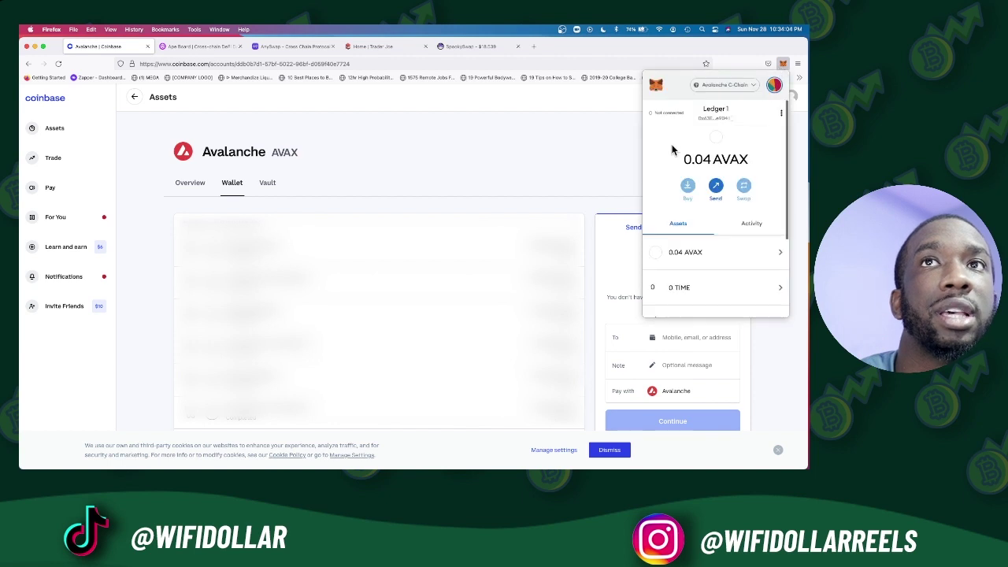
left_click(571, 157)
Switch to the Trader Joe site, look over its home page and open its trading page.
left_click(378, 46)
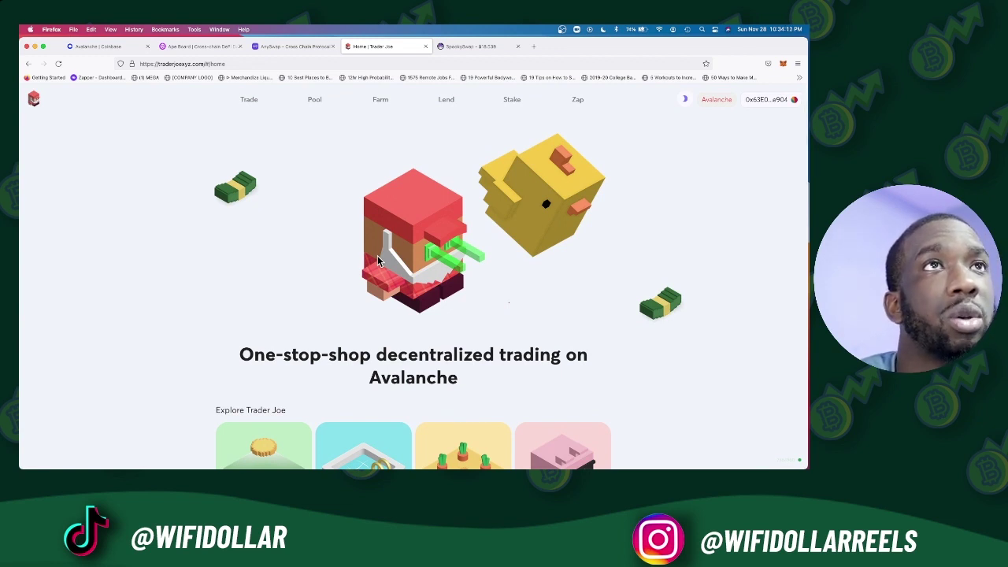
scroll(296, 150, "down", 1)
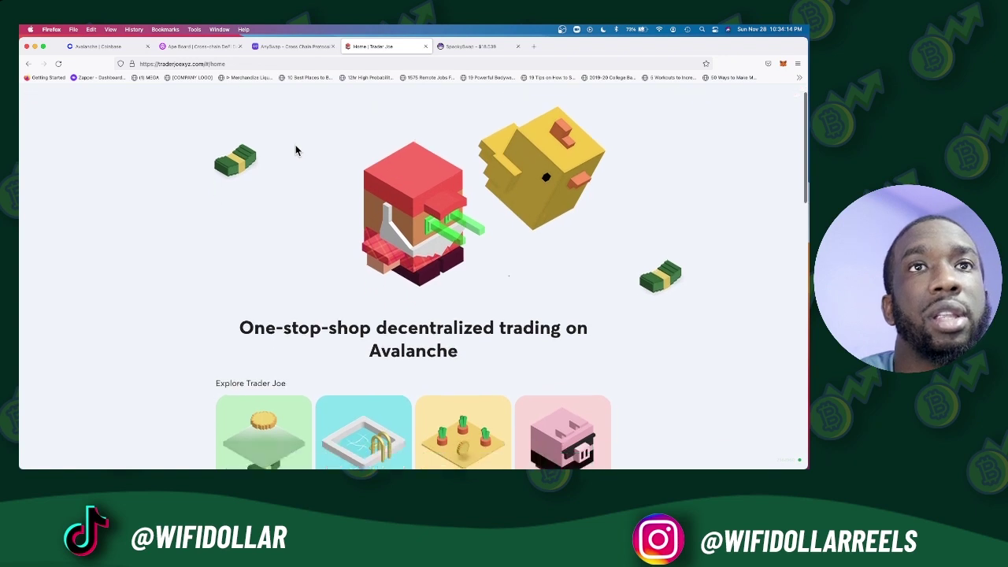
scroll(295, 149, "down", 5)
scroll(284, 142, "up", 6)
left_click(249, 100)
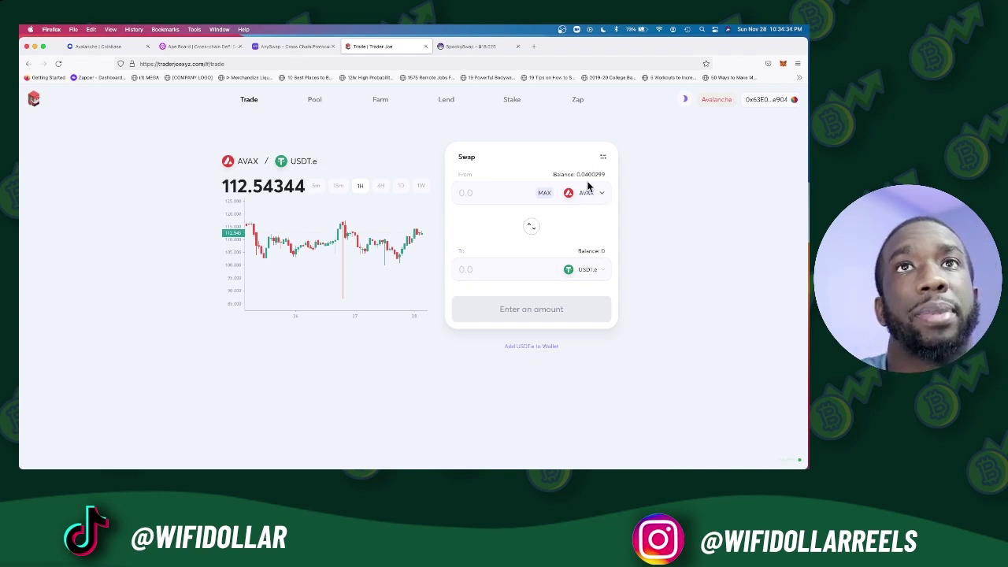
Search the Trader Joe swap's receiving tokens for "usd" and choose USDC.e.
left_click(592, 271)
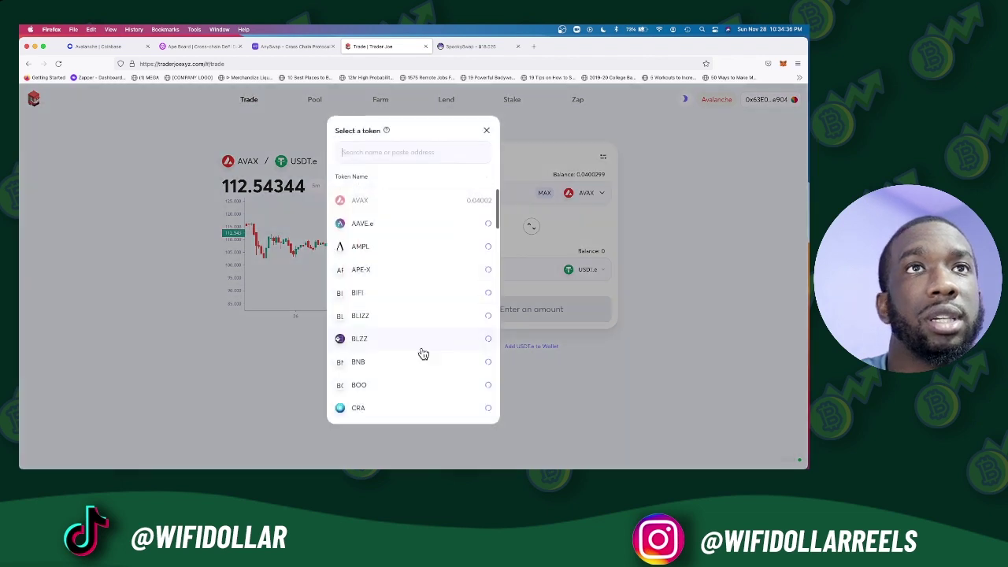
scroll(418, 351, "down", 6)
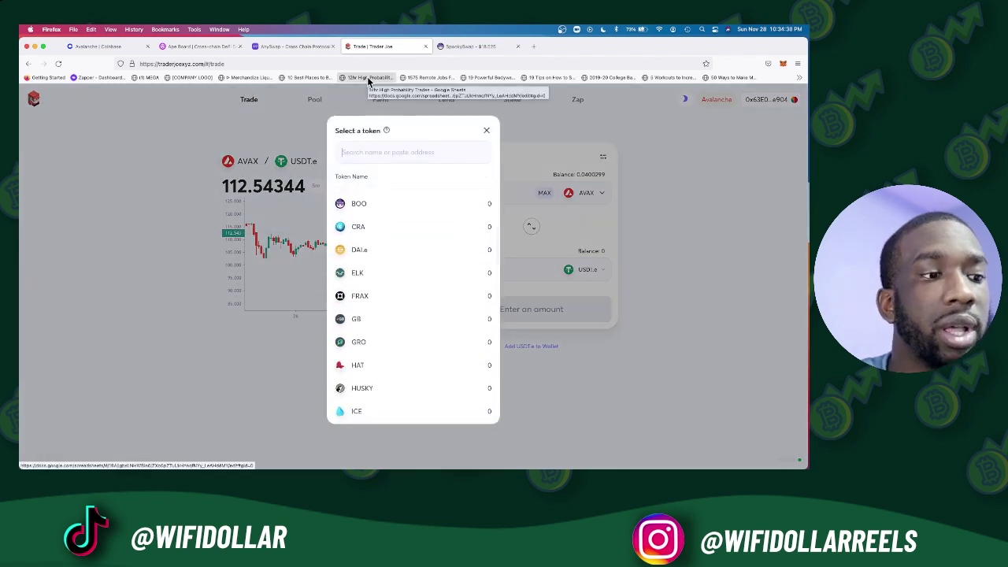
type("usd")
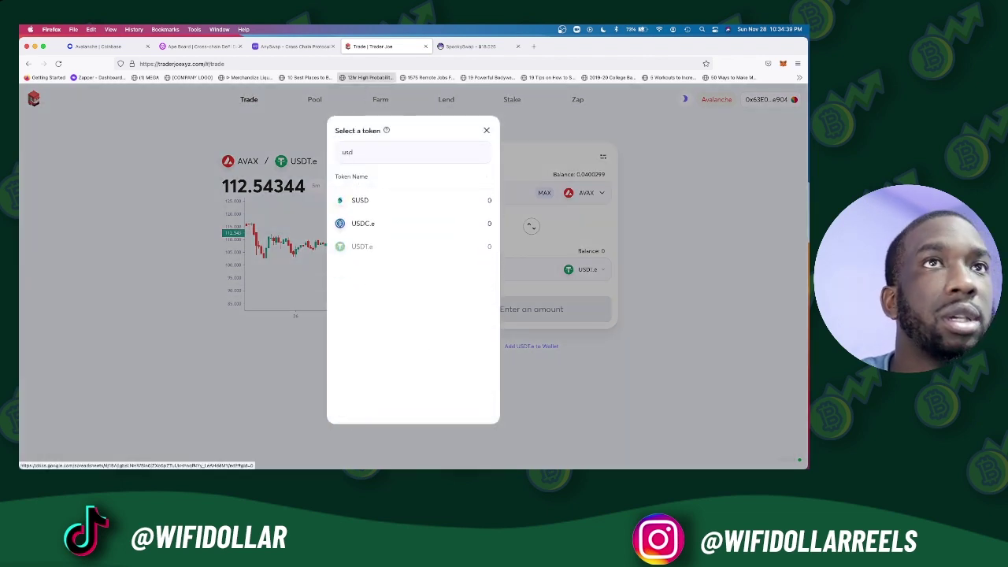
left_click(374, 230)
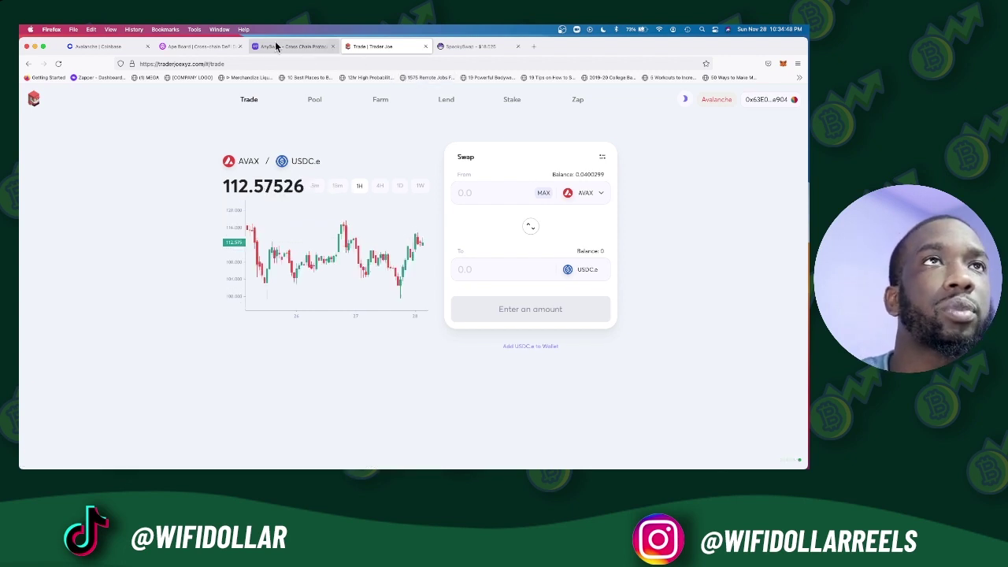
Switch to Ape Board and examine the Ape Bridge page and its web address.
left_click(201, 46)
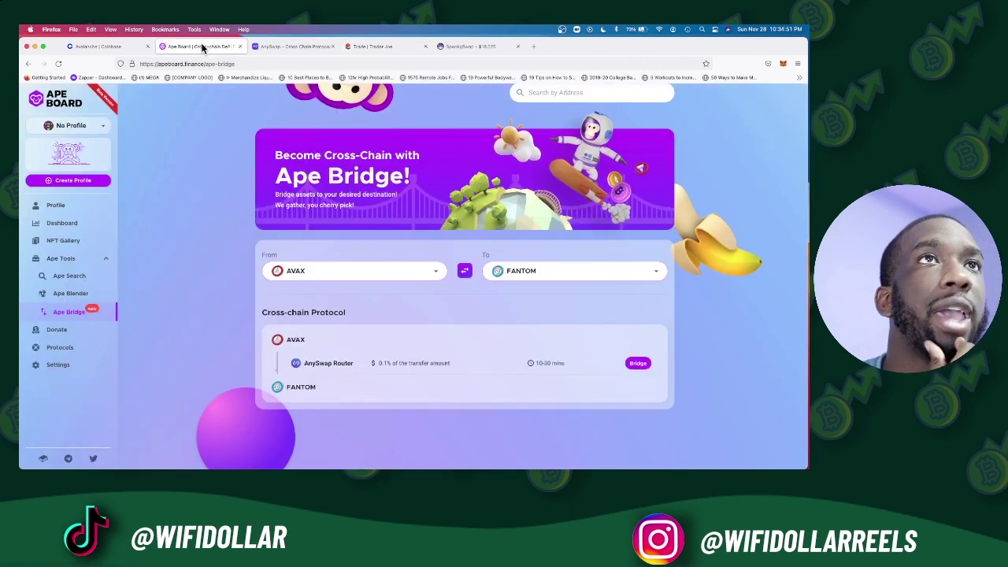
left_click(255, 63)
left_click(194, 237)
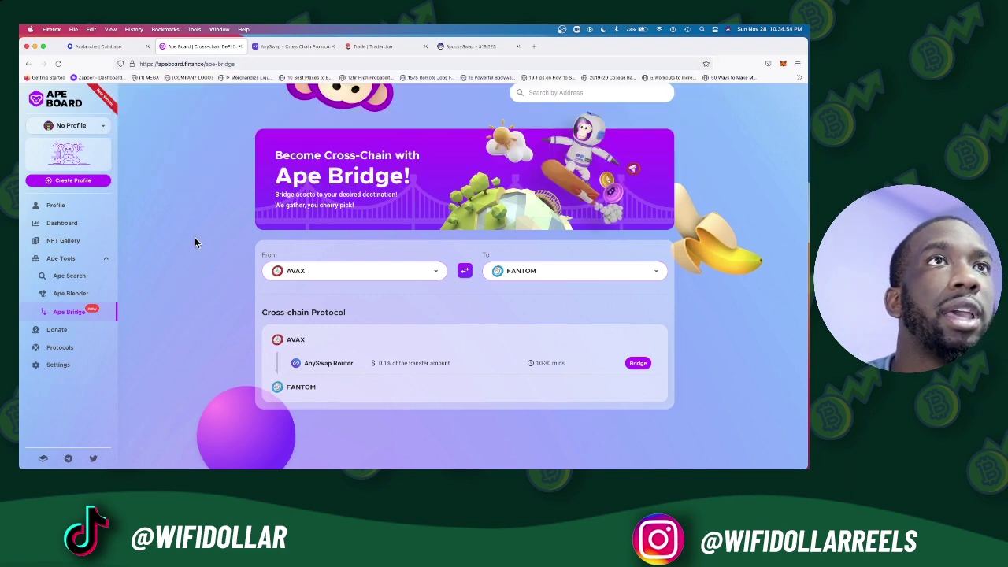
scroll(198, 145, "up", 5)
scroll(199, 152, "up", 4)
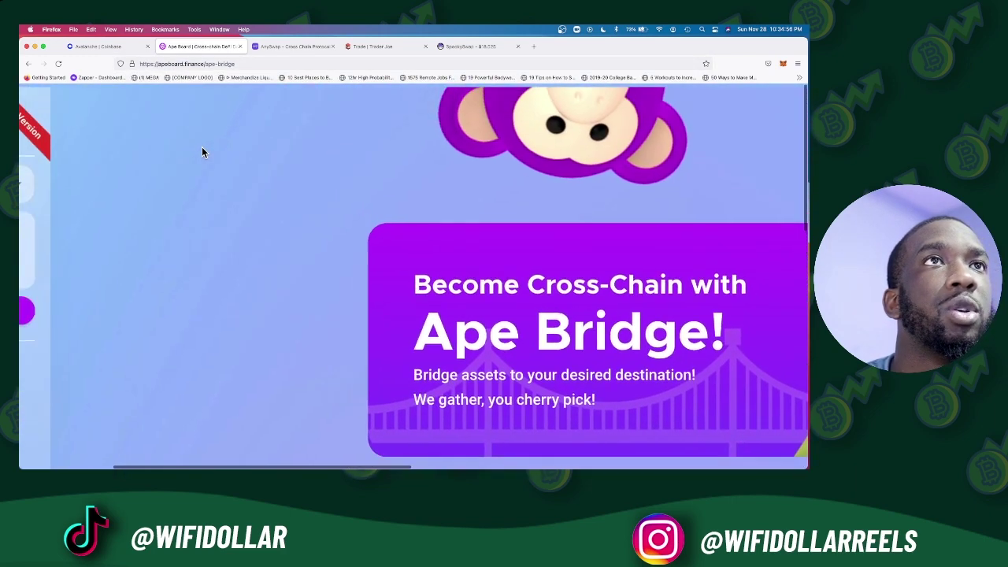
scroll(204, 152, "down", 8)
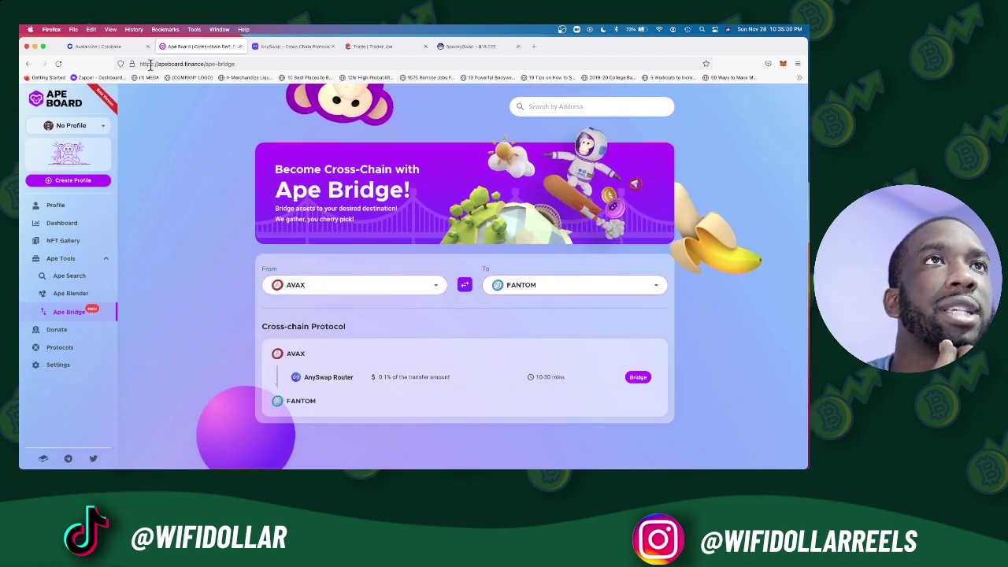
left_click(251, 67)
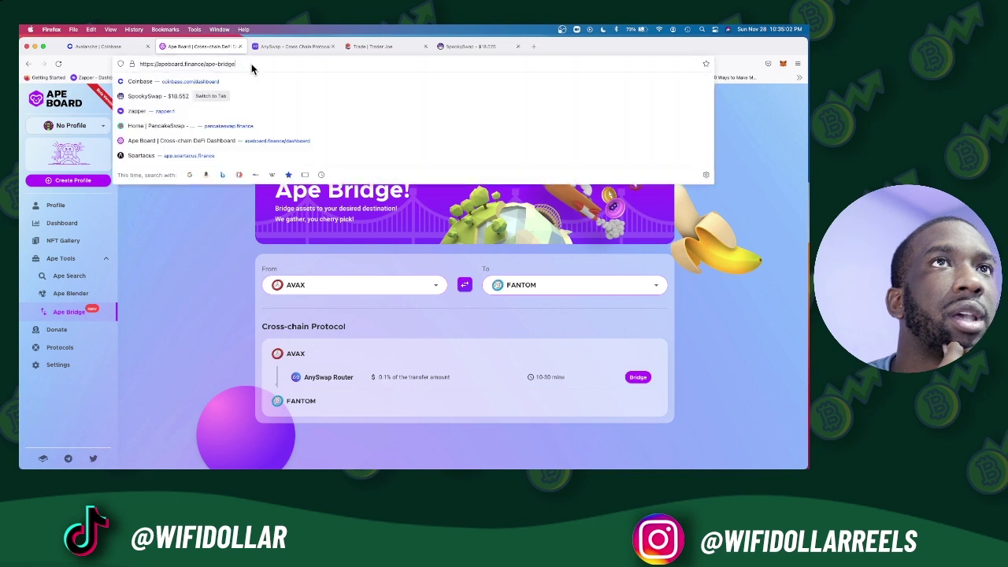
left_click(191, 235)
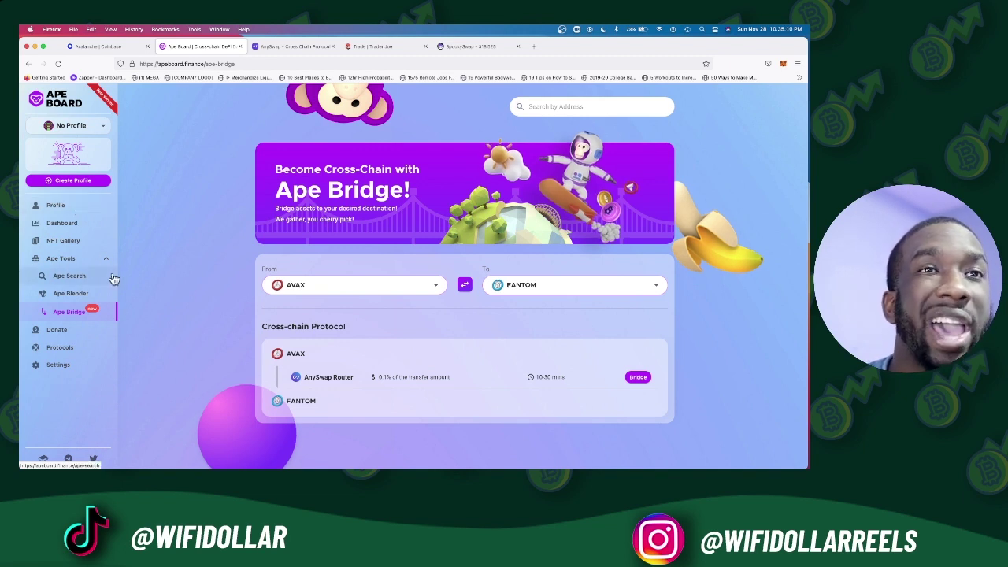
Set the Ape Bridge source chain to AVAX and the destination chain to FANTOM.
left_click(363, 285)
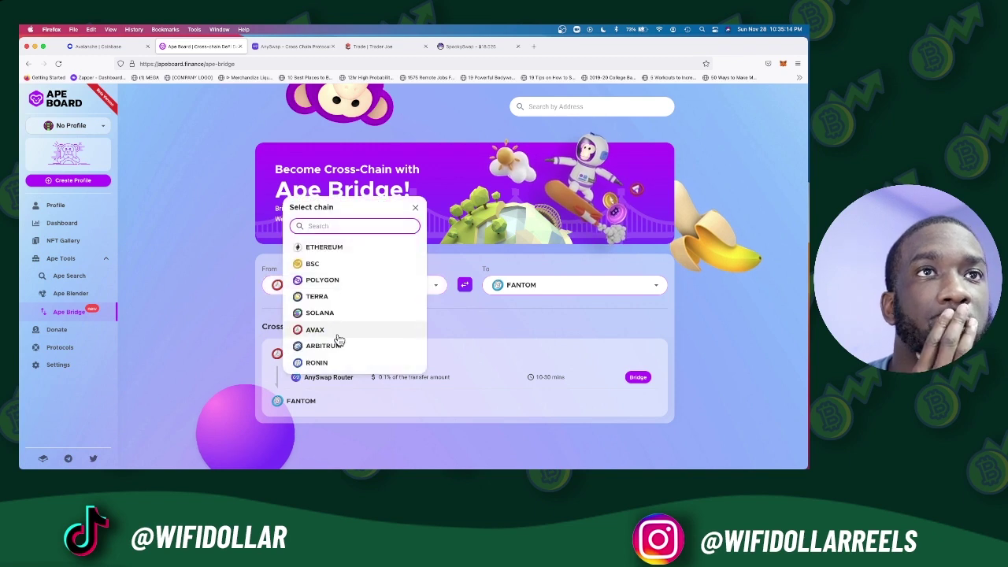
left_click(334, 330)
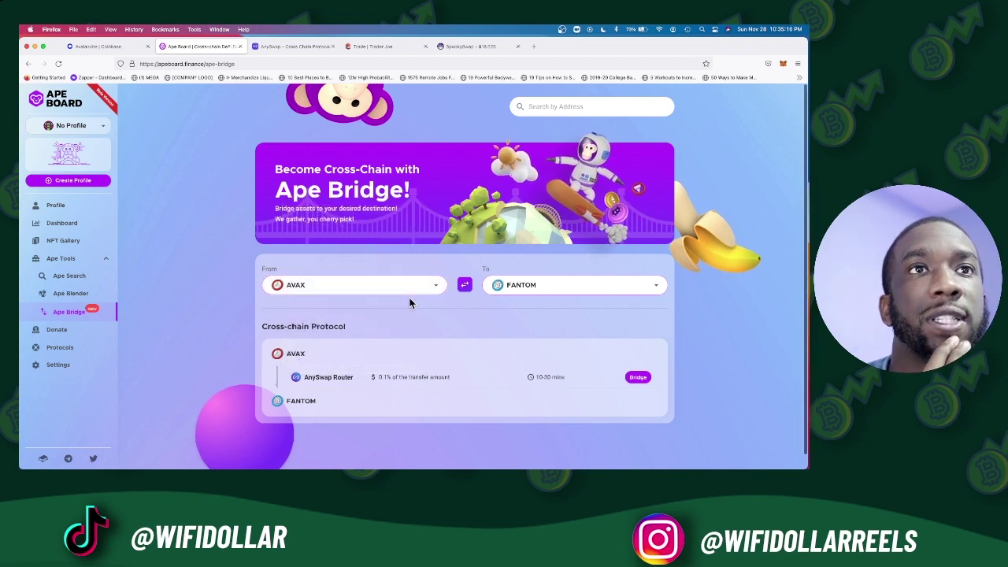
left_click(558, 289)
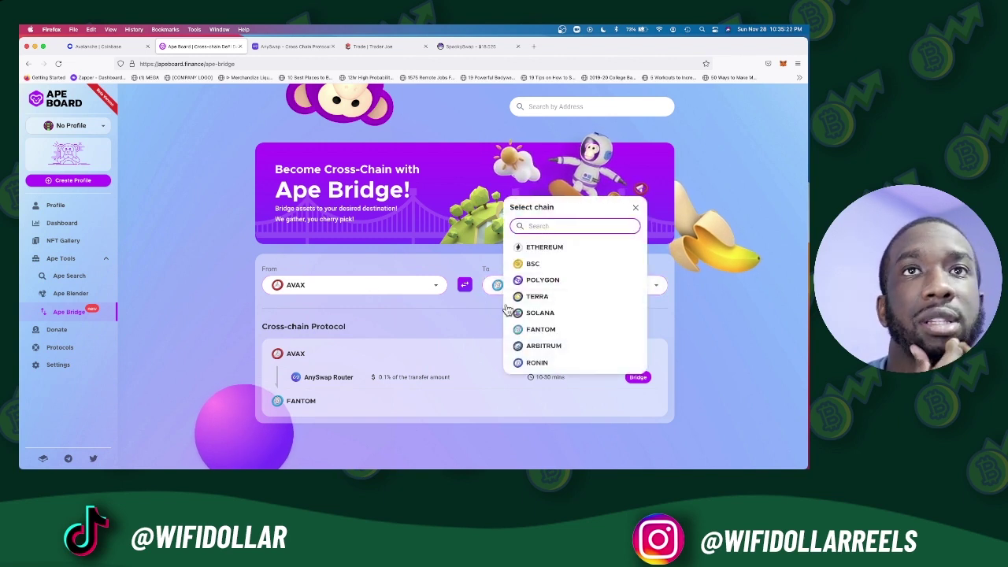
left_click(542, 331)
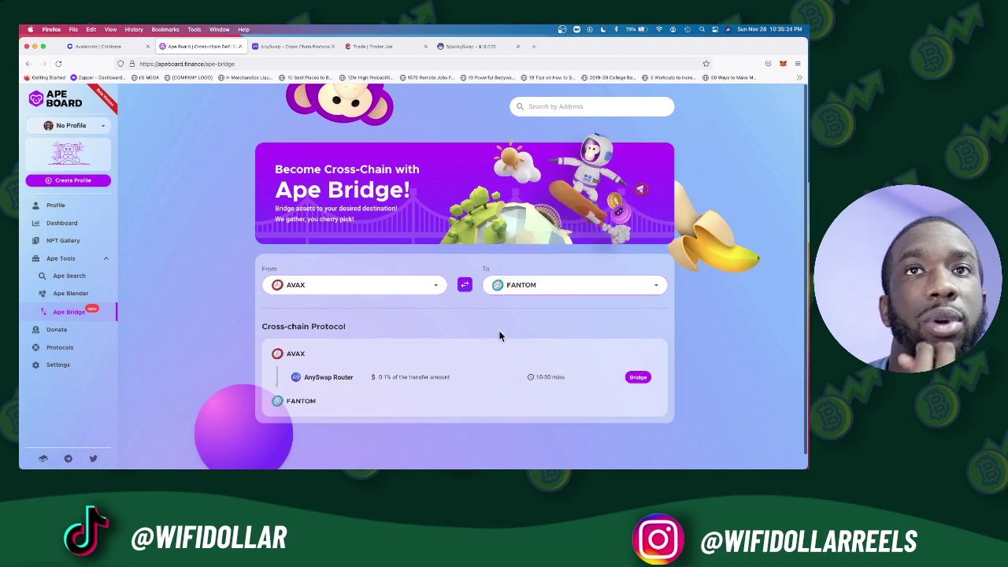
Review the AnySwap Router option's fee and transfer time for AVAX to FANTOM, and open its bridge site.
scroll(335, 366, "up", 5)
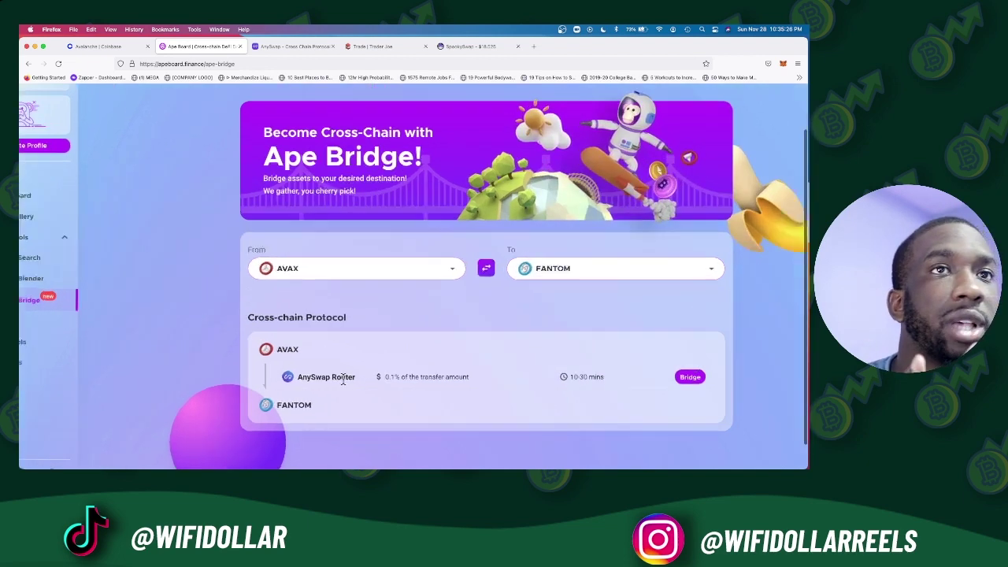
scroll(342, 378, "down", 5)
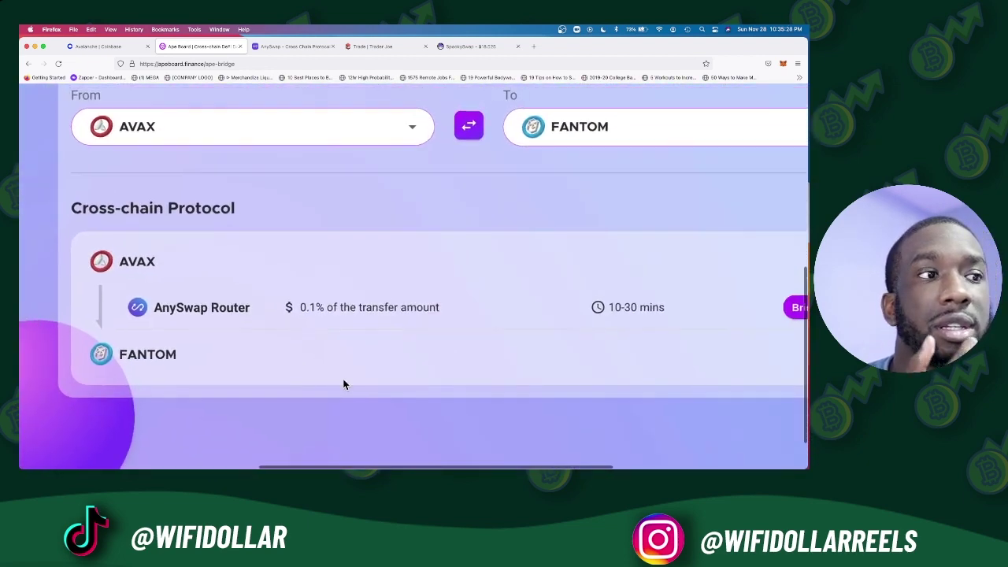
scroll(342, 383, "down", 3)
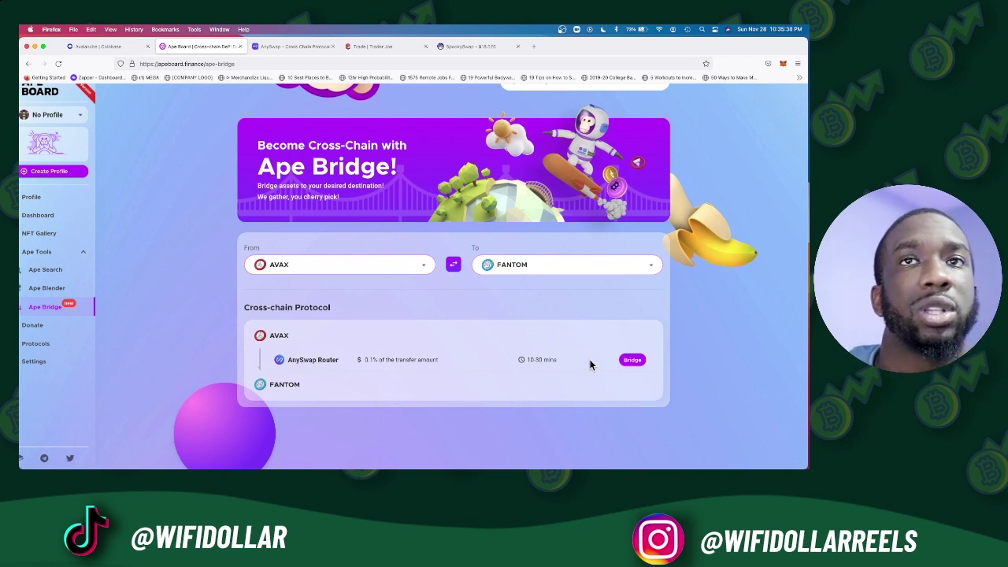
scroll(642, 367, "up", 3)
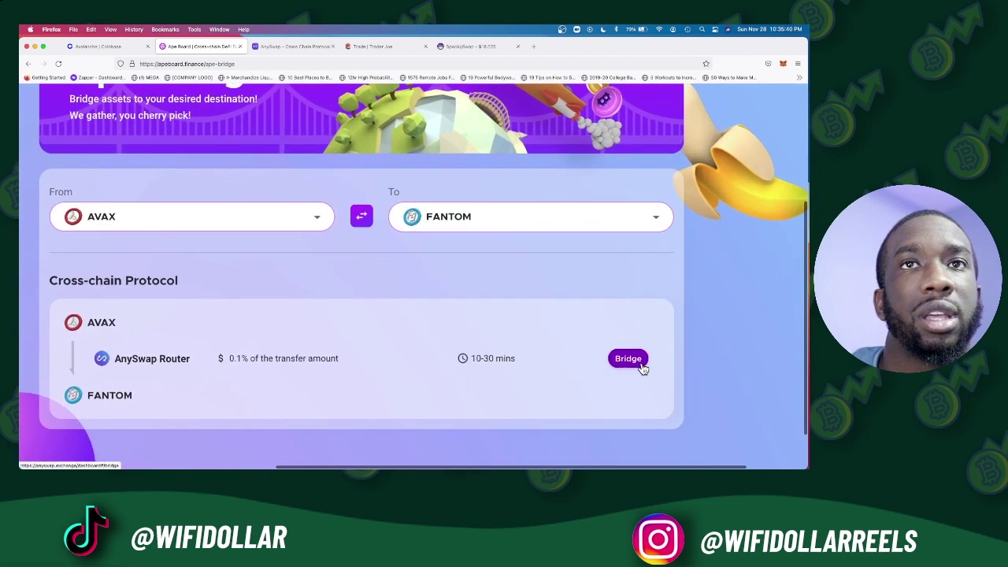
scroll(642, 367, "left", 1)
scroll(642, 367, "down", 1)
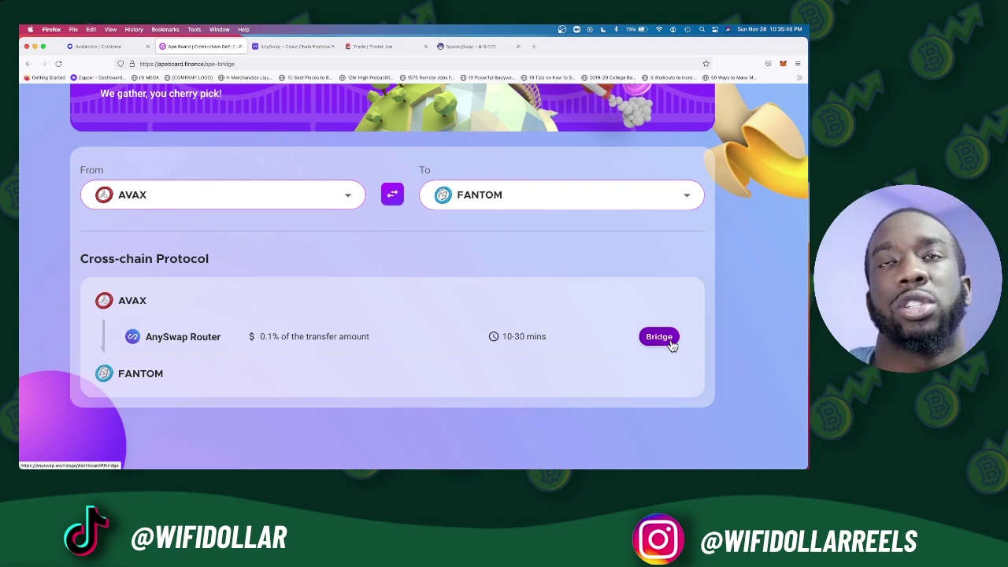
scroll(671, 345, "down", 3)
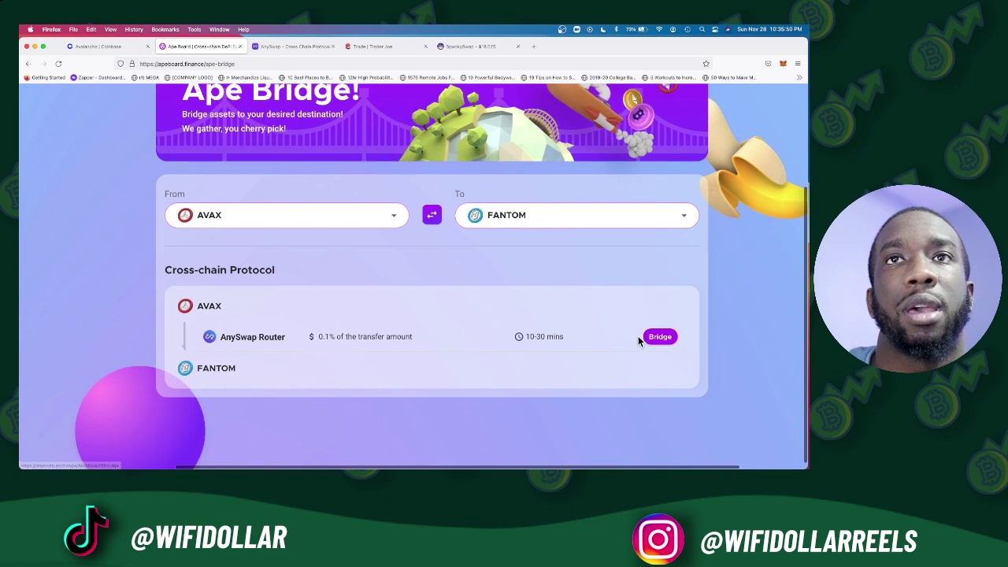
left_click(660, 336)
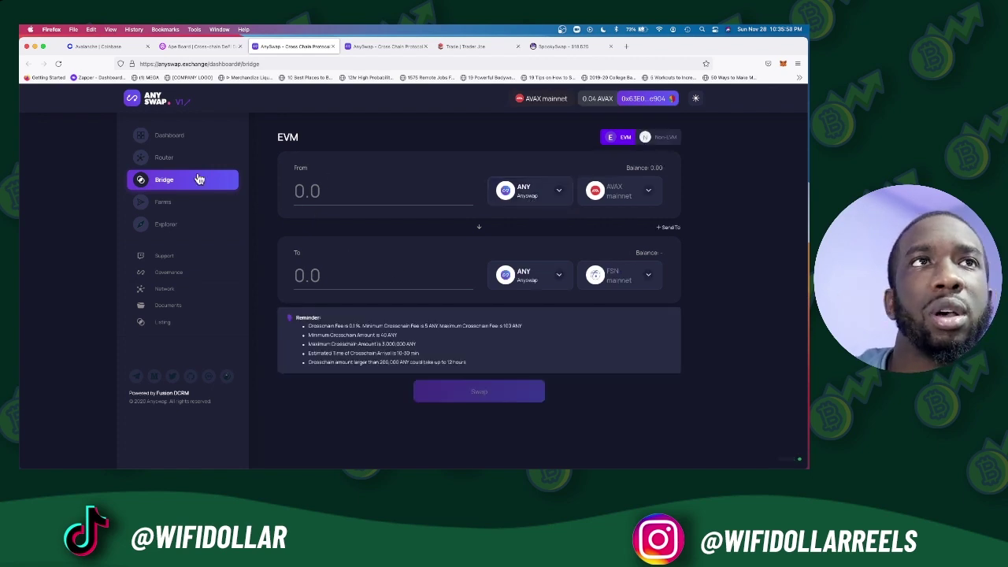
Open the AnySwap Router and set the destination network of the USDC transfer to FTM mainnet.
left_click(172, 164)
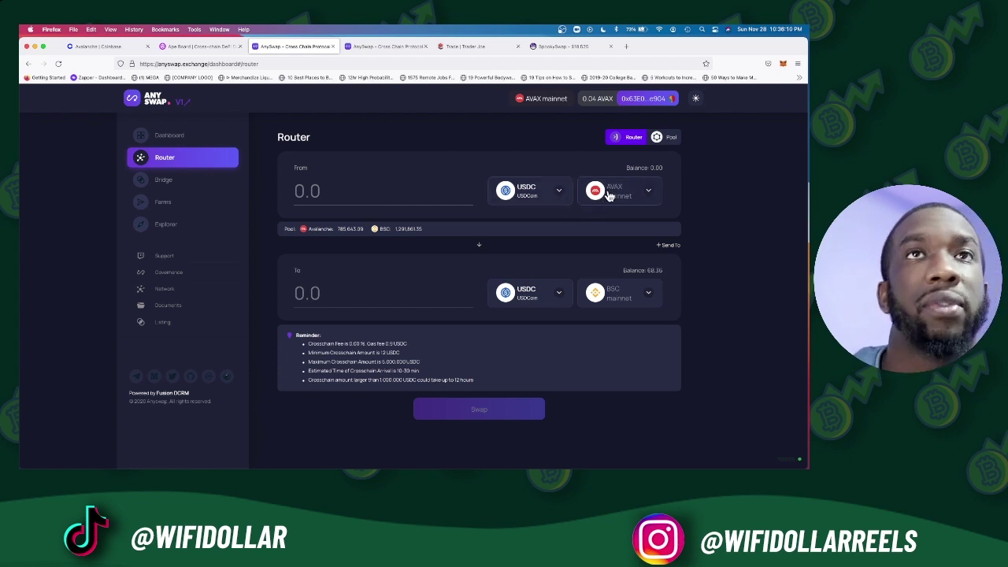
left_click(313, 191)
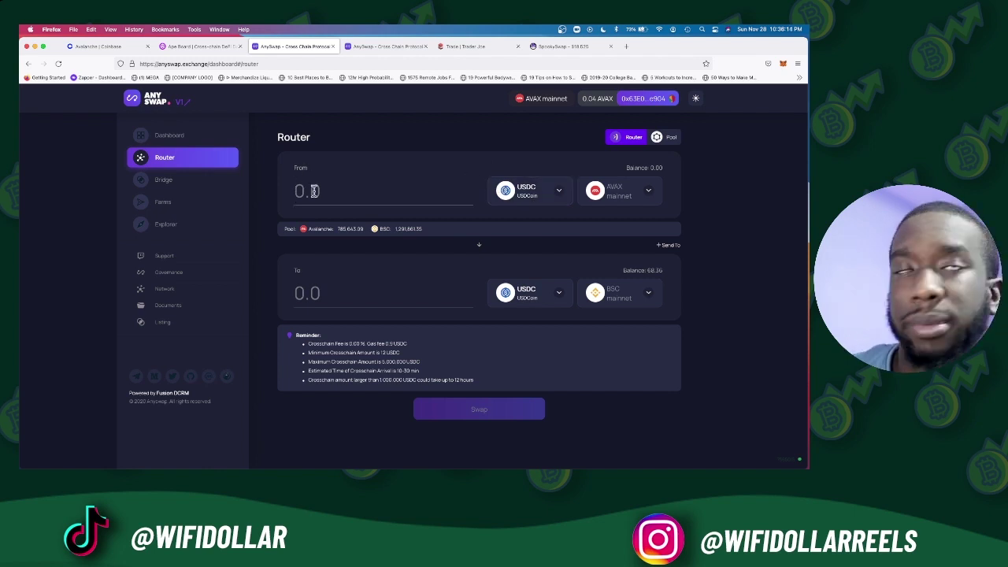
left_click(627, 300)
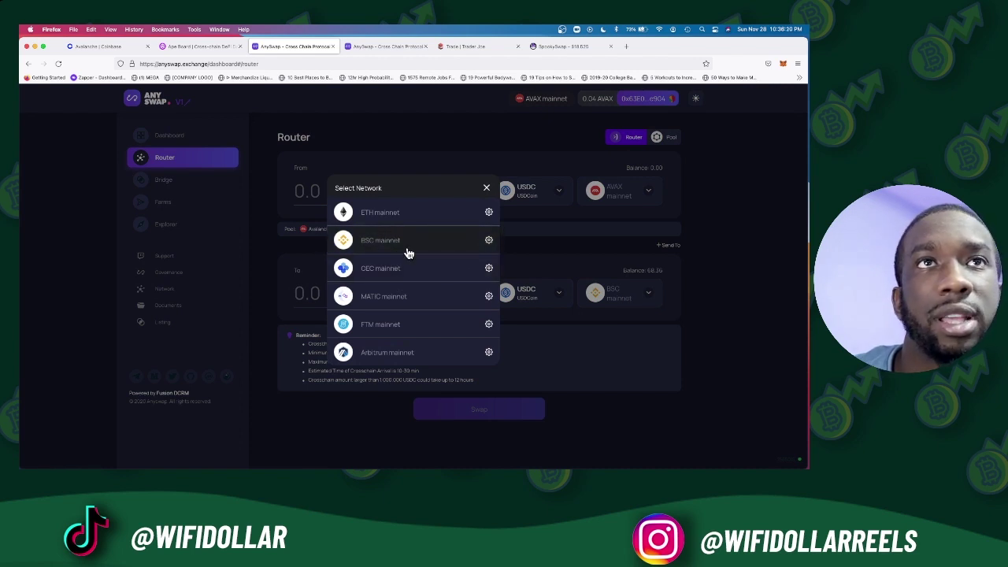
left_click(407, 326)
Browse the source token list for the AVAX mainnet transfer and close it with USDC still chosen.
left_click(536, 203)
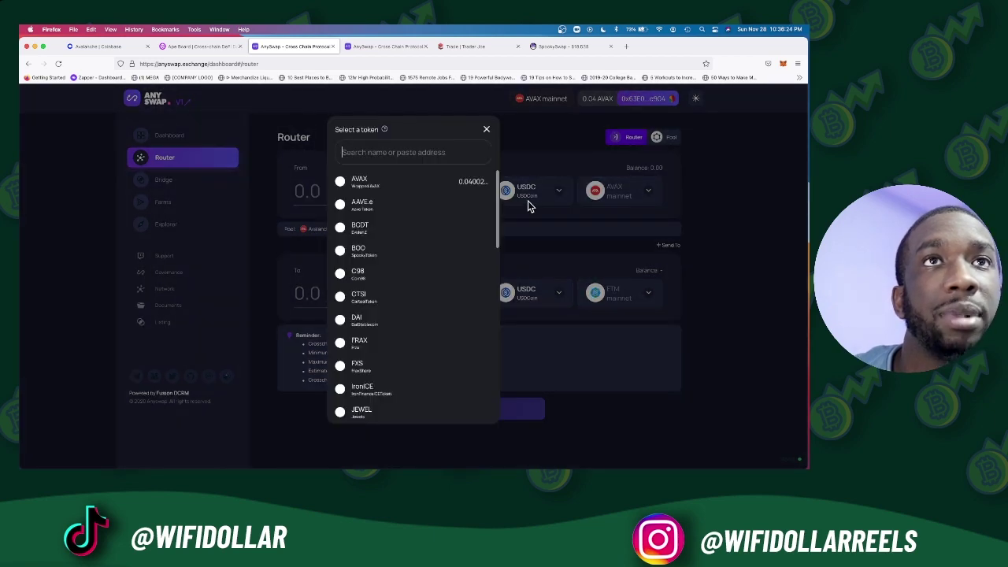
scroll(425, 233, "down", 3)
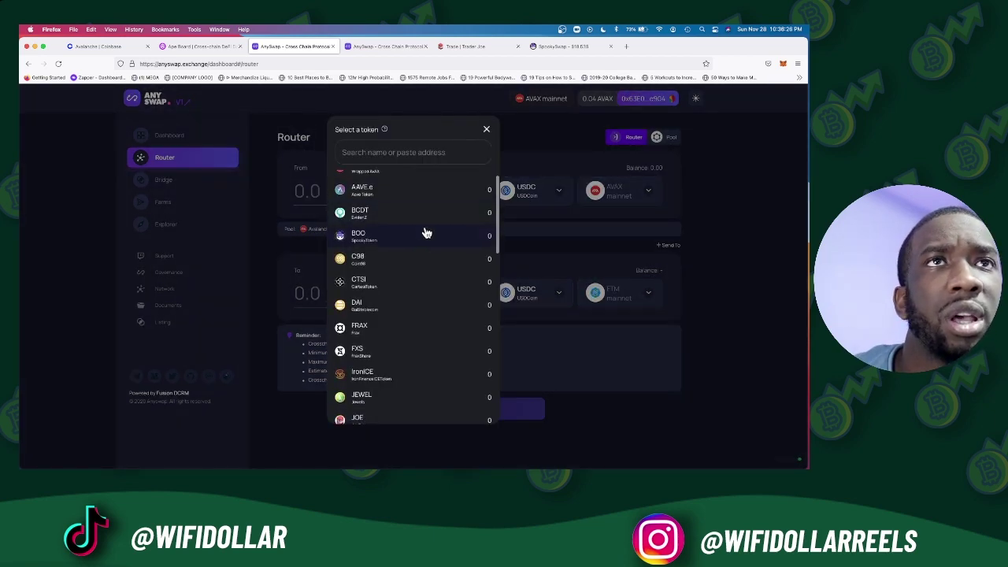
scroll(425, 233, "up", 1)
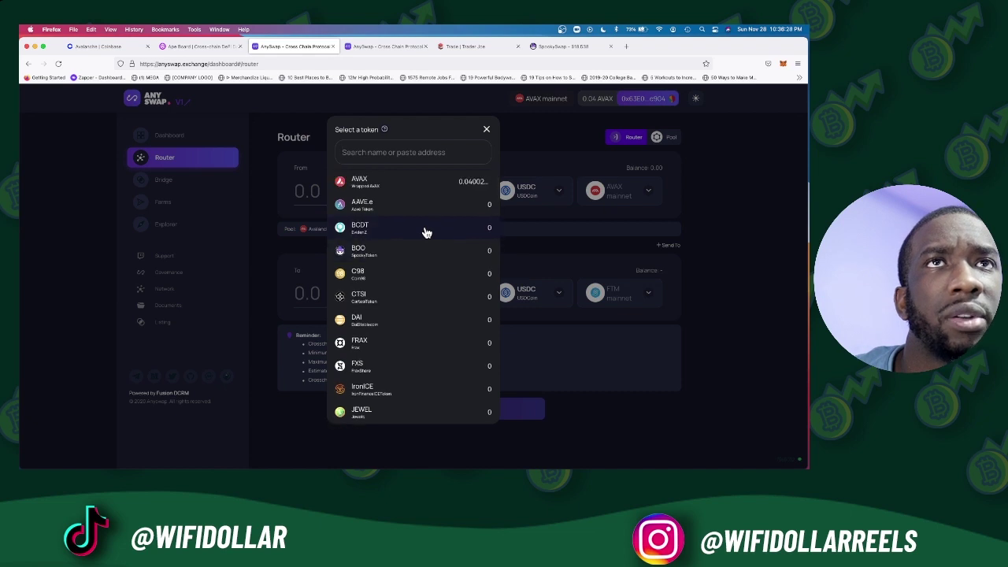
scroll(425, 233, "down", 1)
scroll(425, 233, "down", 15)
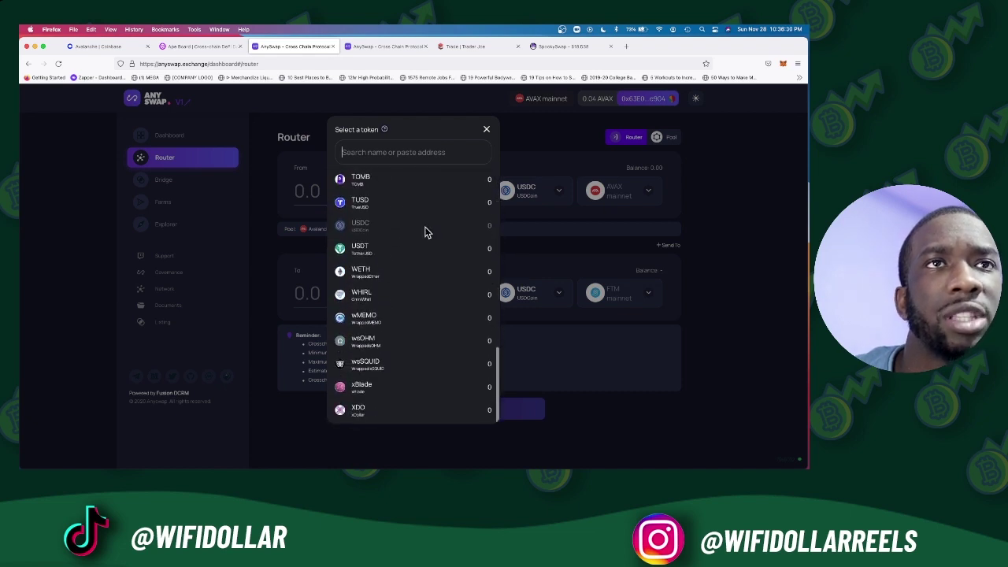
scroll(425, 233, "up", 15)
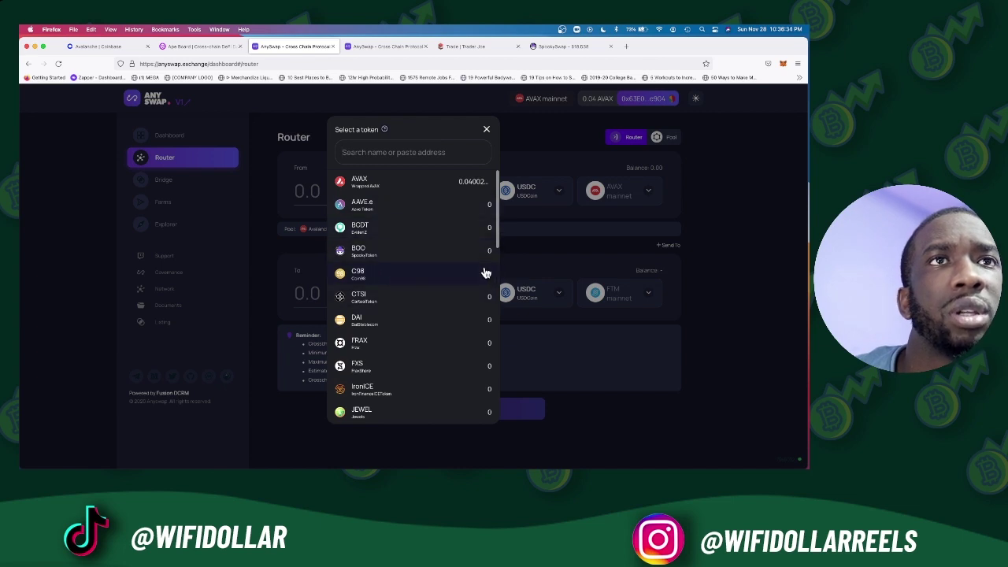
left_click(582, 241)
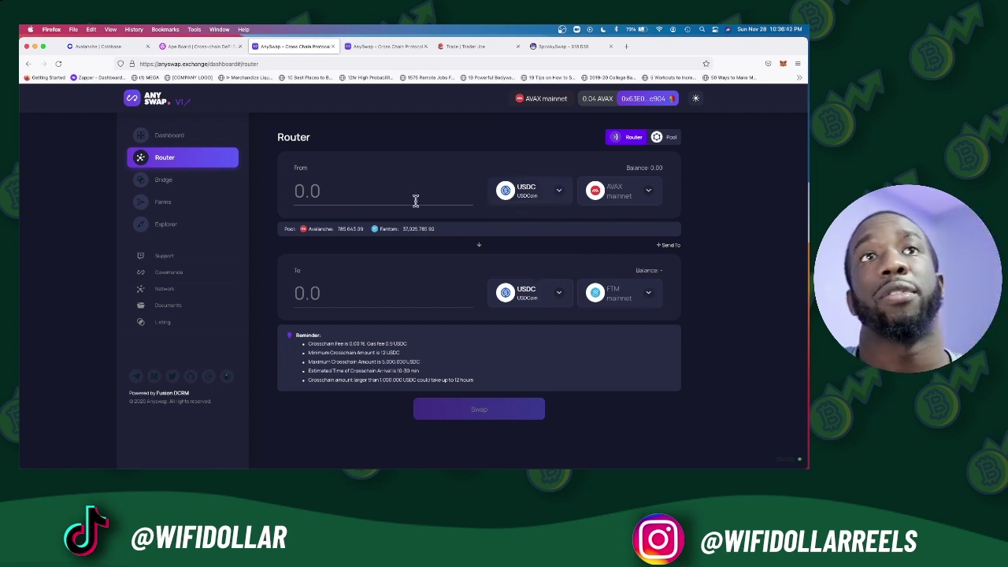
Read the Router's reminder notes on minimum and maximum crosschain amounts and the estimated arrival time.
scroll(389, 335, "up", 5)
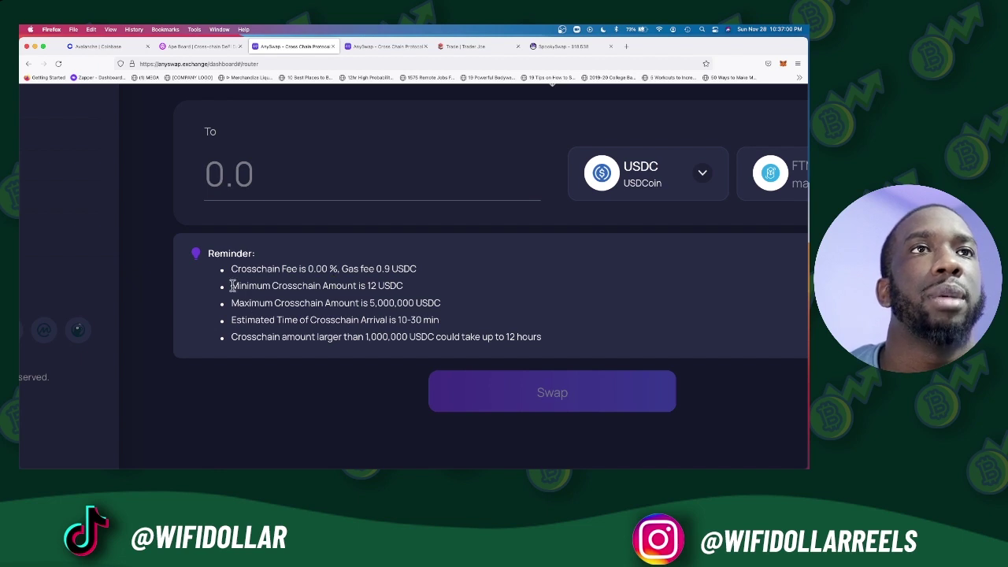
left_click_drag(233, 286, 403, 290)
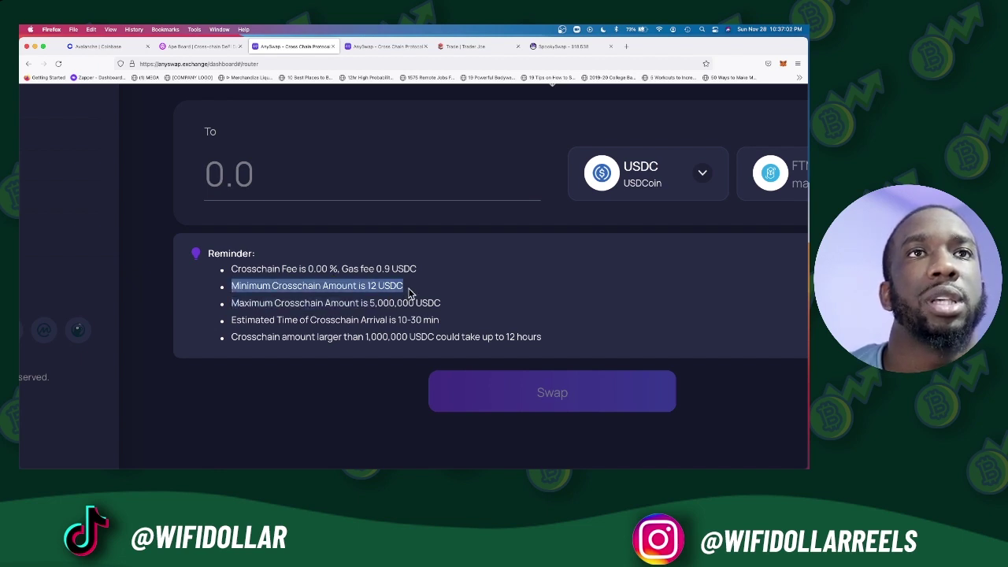
left_click(408, 302)
left_click_drag(448, 309, 228, 301)
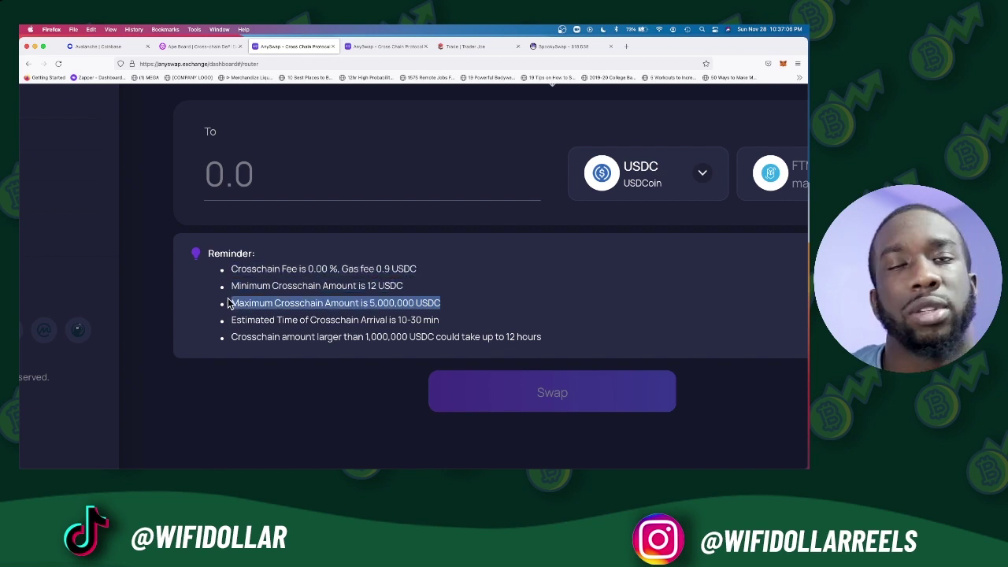
left_click(260, 316)
key("super+minus")
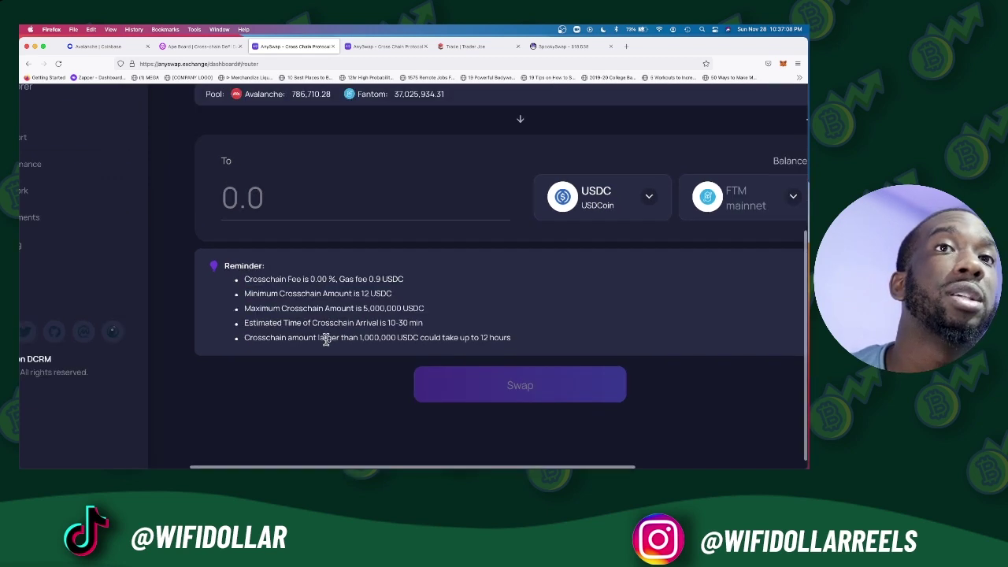
left_click_drag(246, 323, 434, 329)
left_click(430, 331)
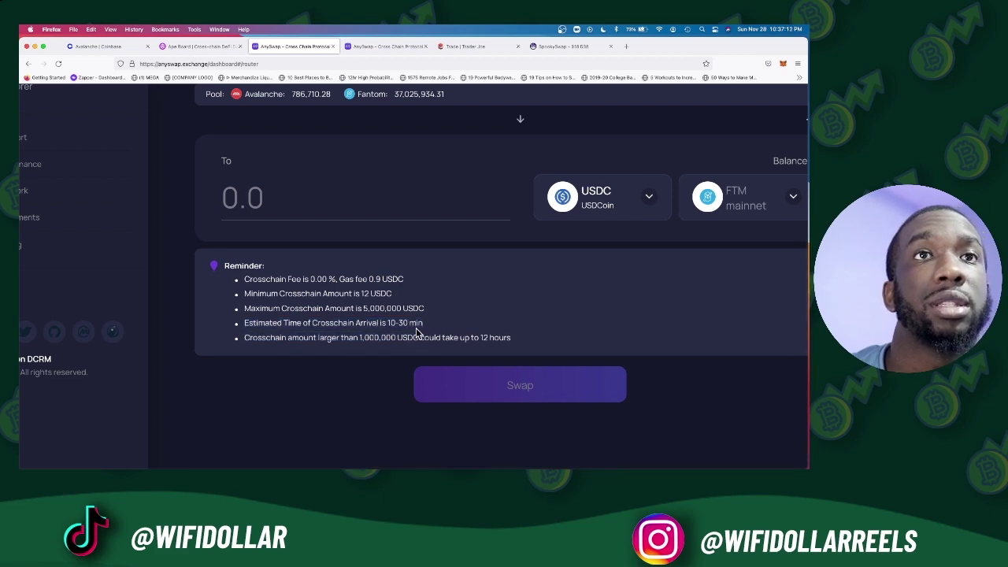
key("super+minus")
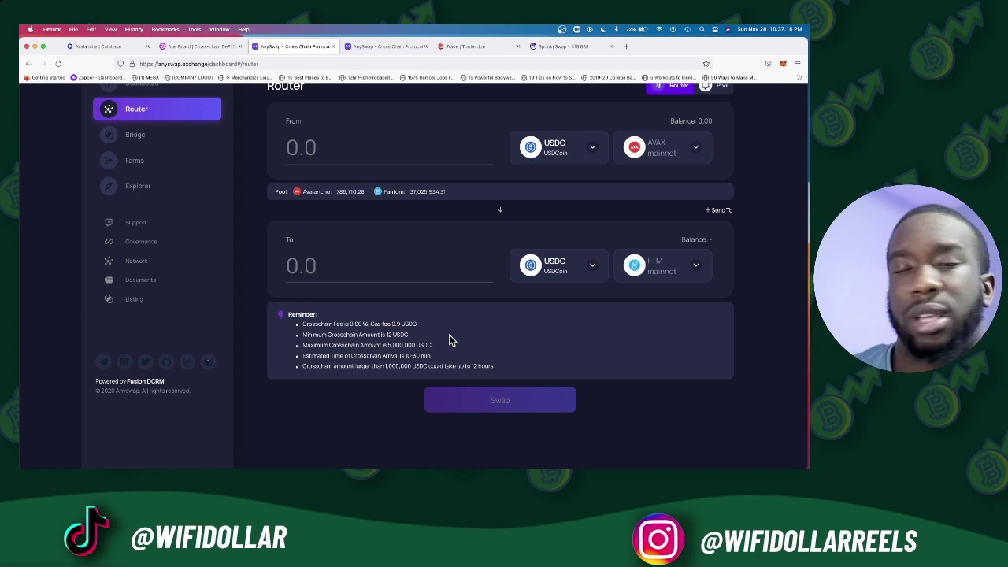
key("super+minus")
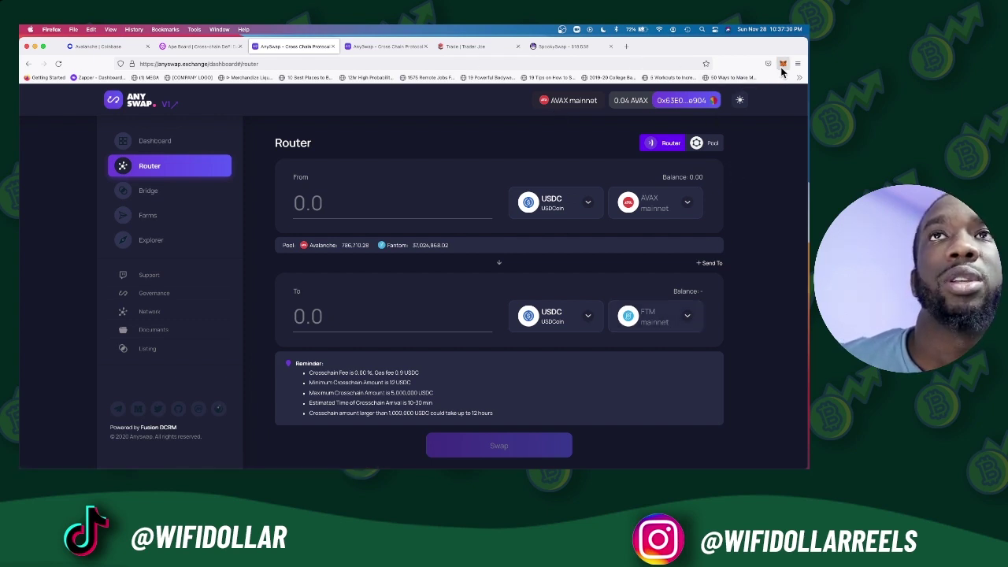
Switch to SpookySwap, check its web address and home page, and open its swap page.
left_click(563, 46)
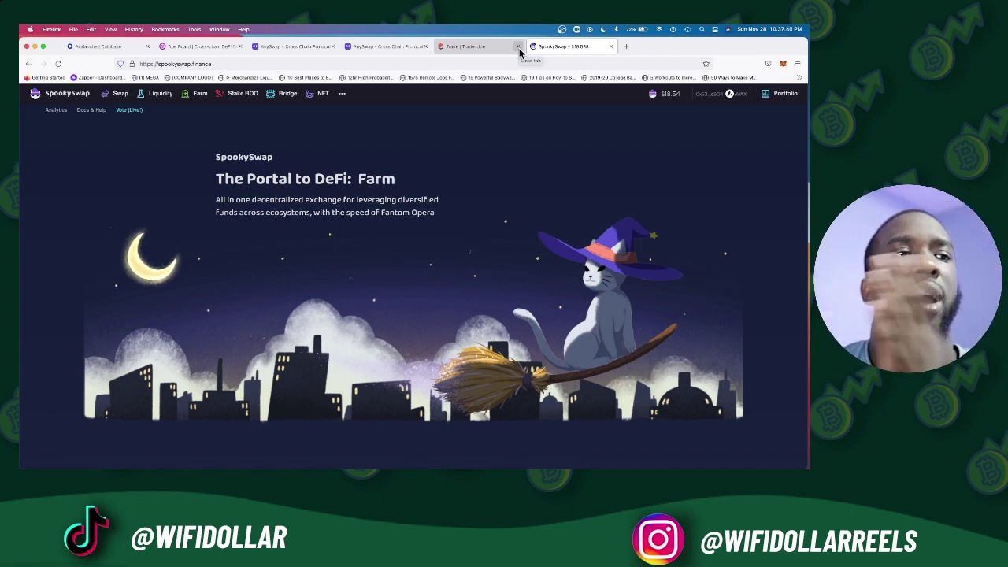
left_click(265, 63)
left_click(126, 203)
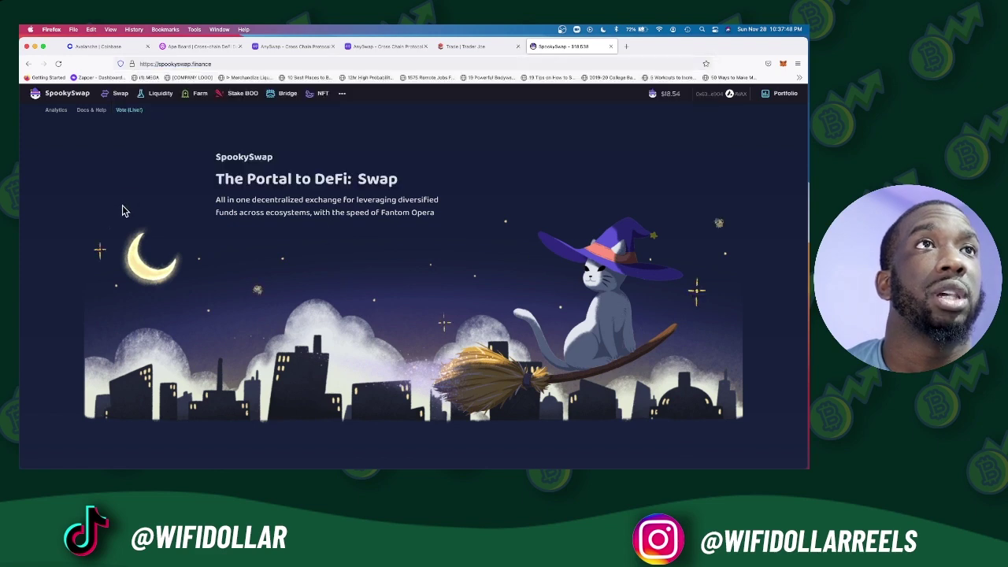
scroll(70, 101, "up", 3)
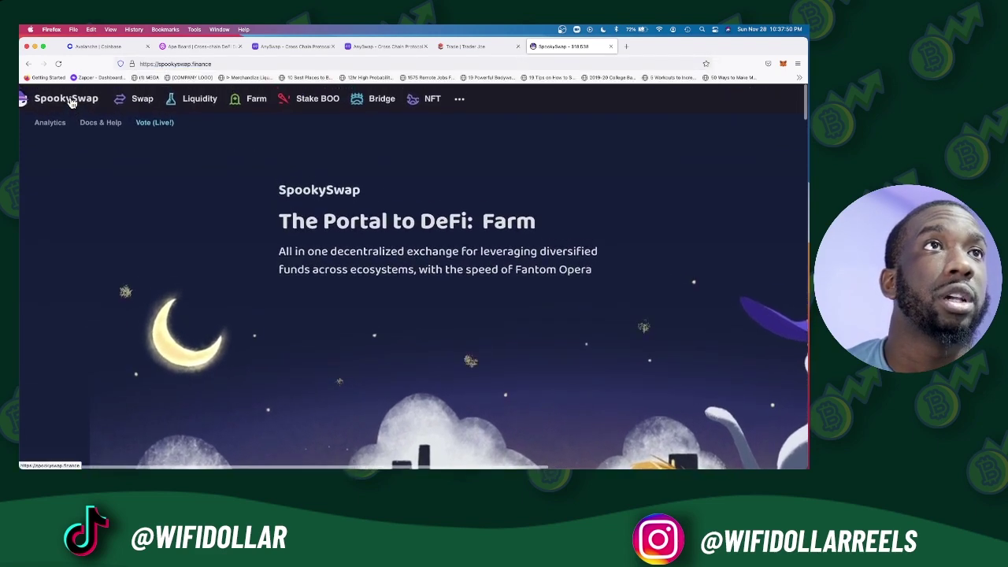
scroll(94, 131, "down", 3)
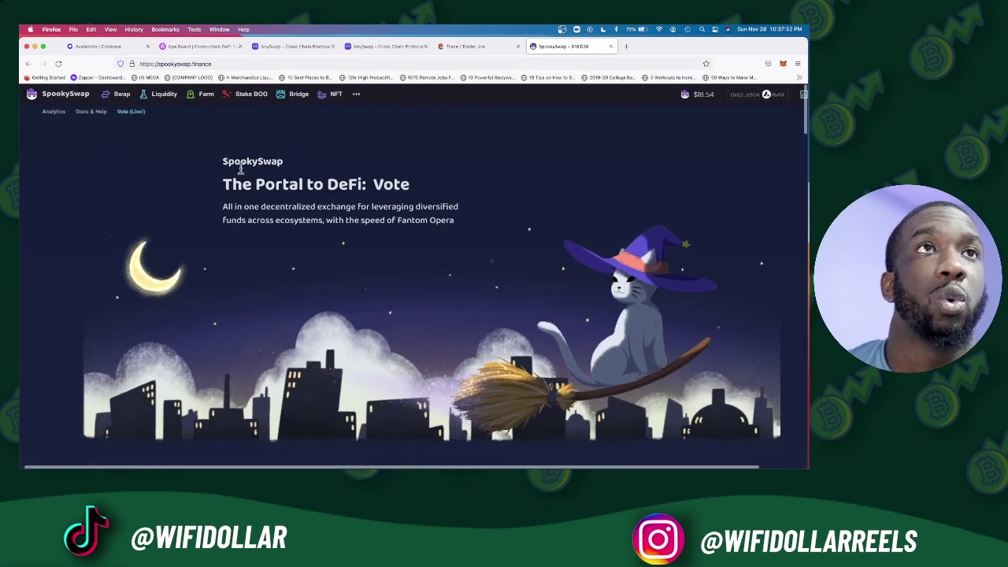
left_click(117, 97)
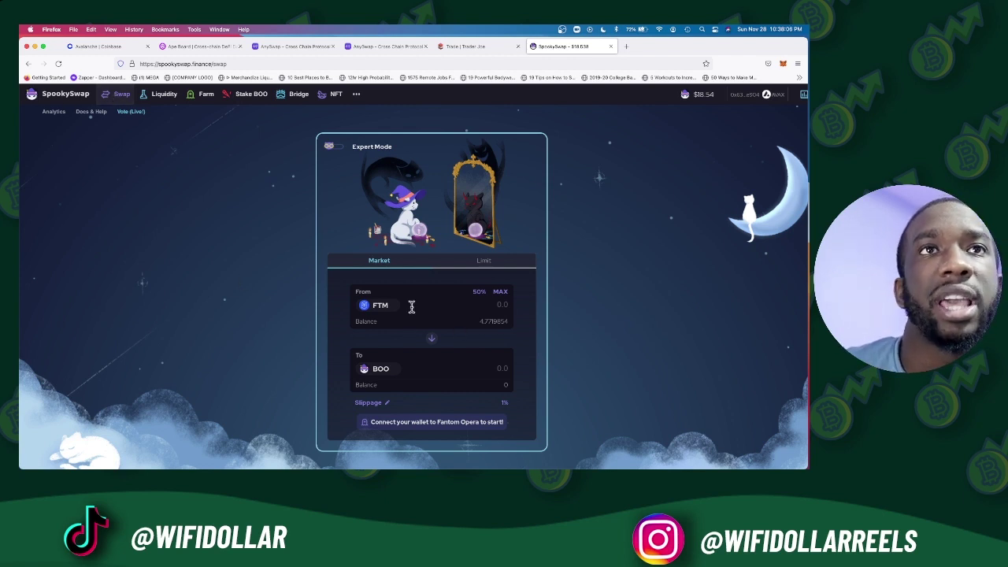
Set the SpookySwap market swap to exchange USDC for SPA.
left_click(368, 310)
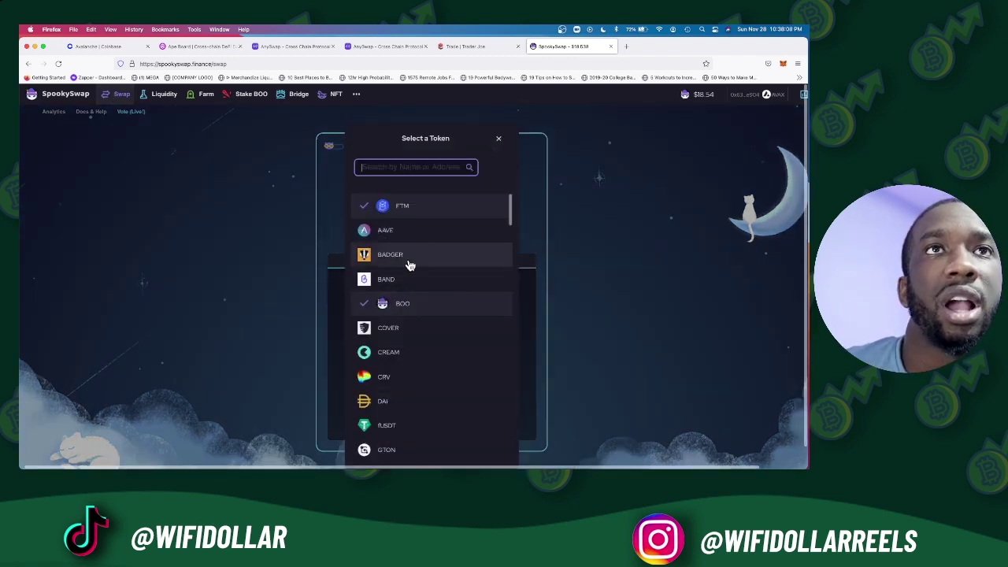
type("usd")
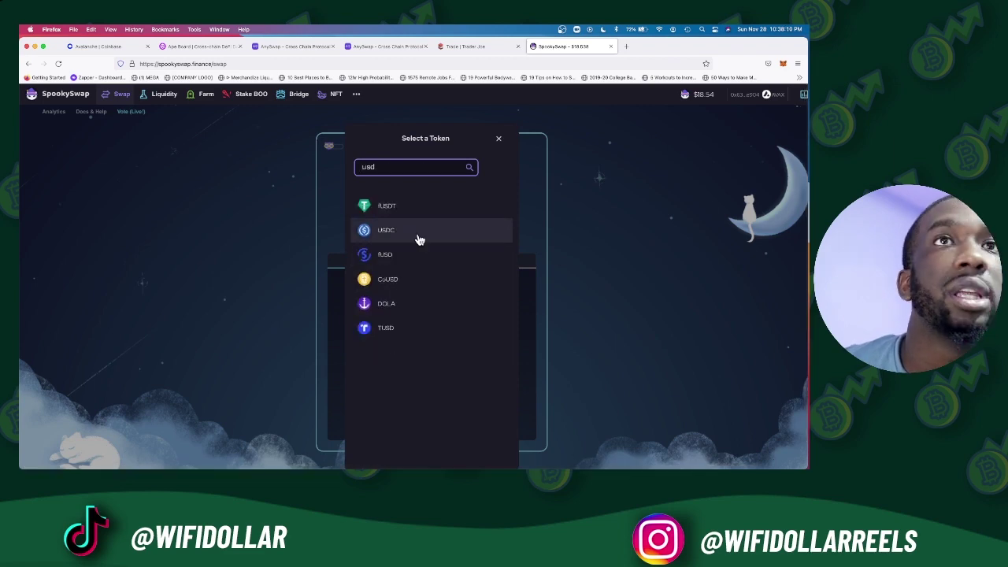
left_click(460, 236)
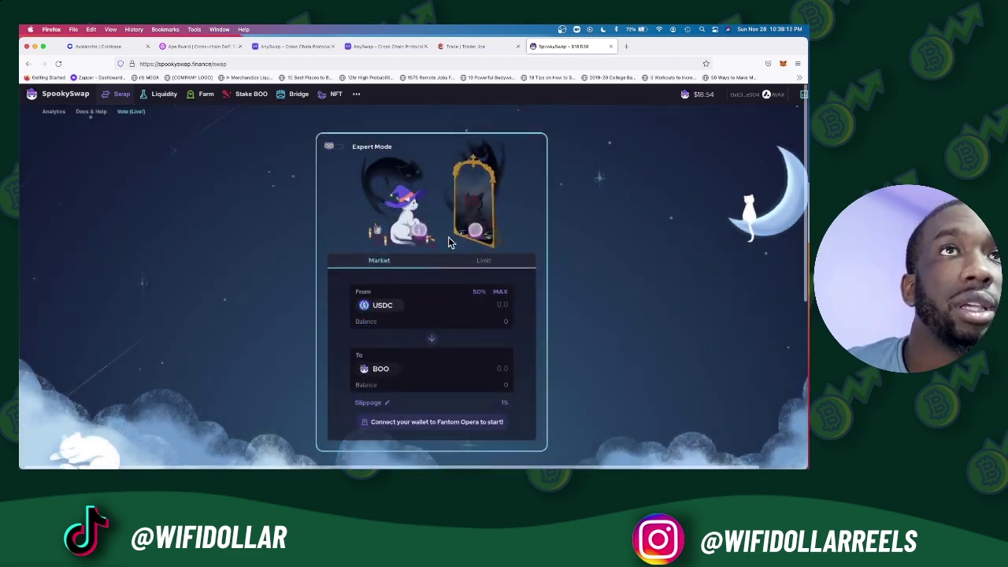
left_click(386, 378)
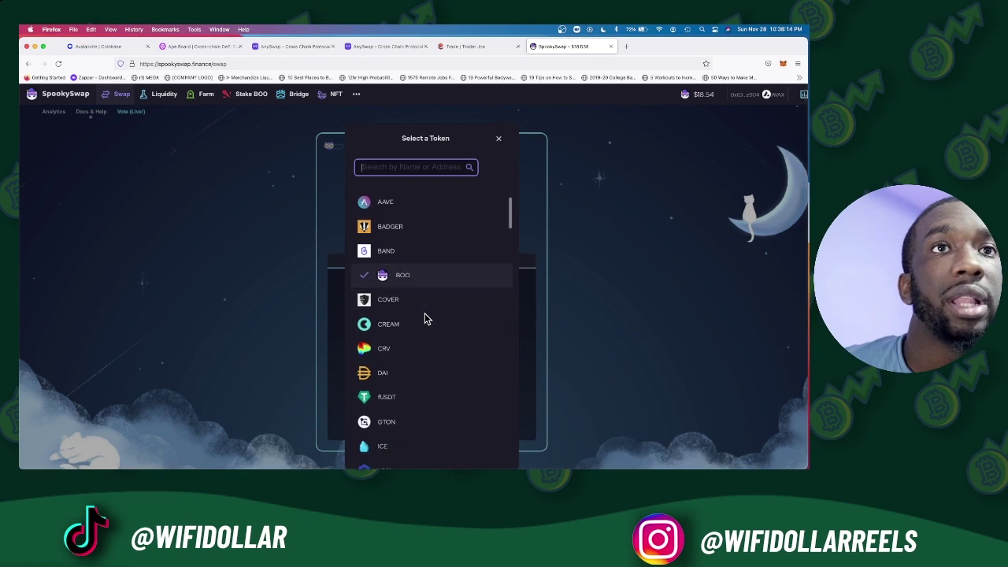
type("sp")
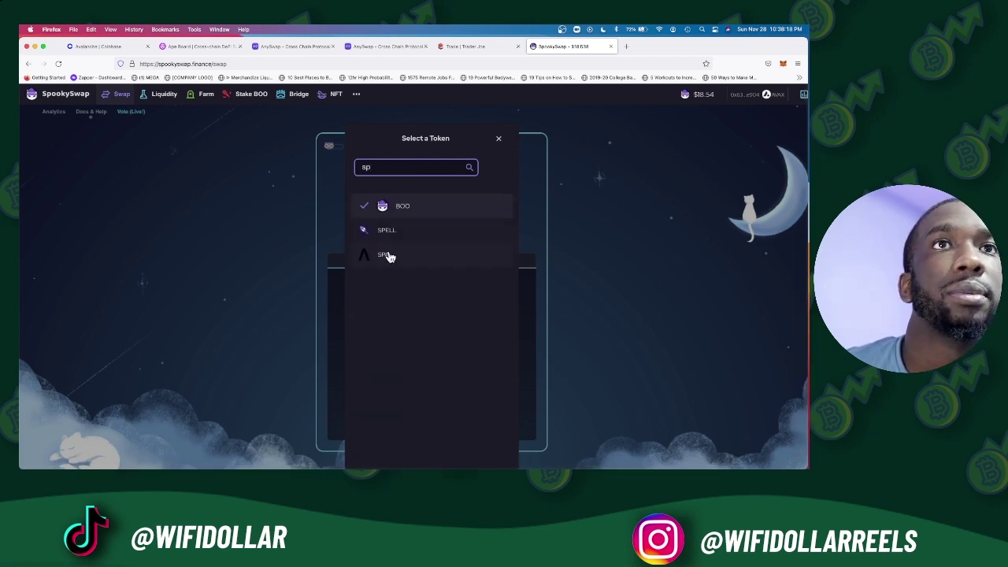
left_click(385, 255)
scroll(420, 339, "down", 2)
scroll(420, 345, "down", 2)
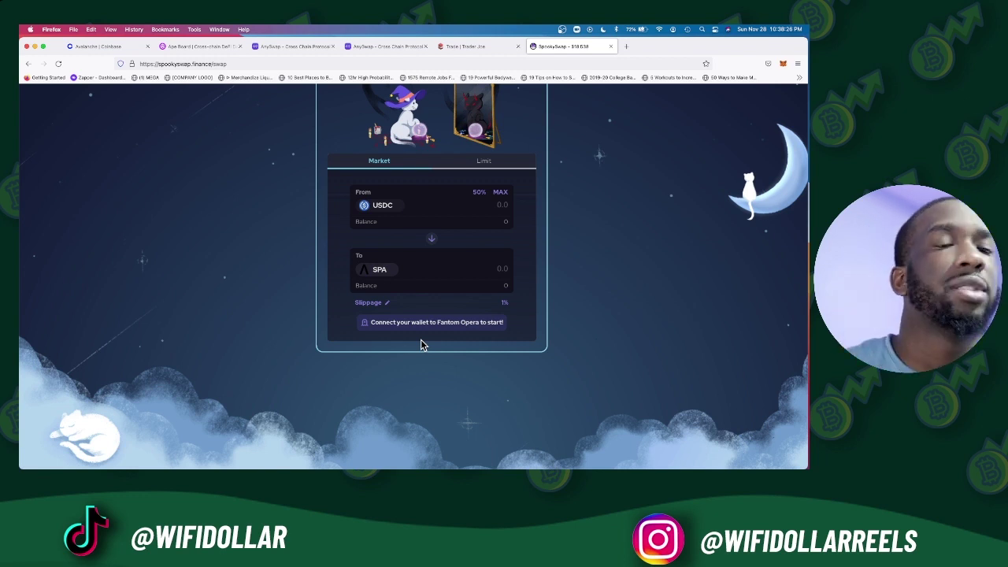
scroll(518, 265, "up", 3)
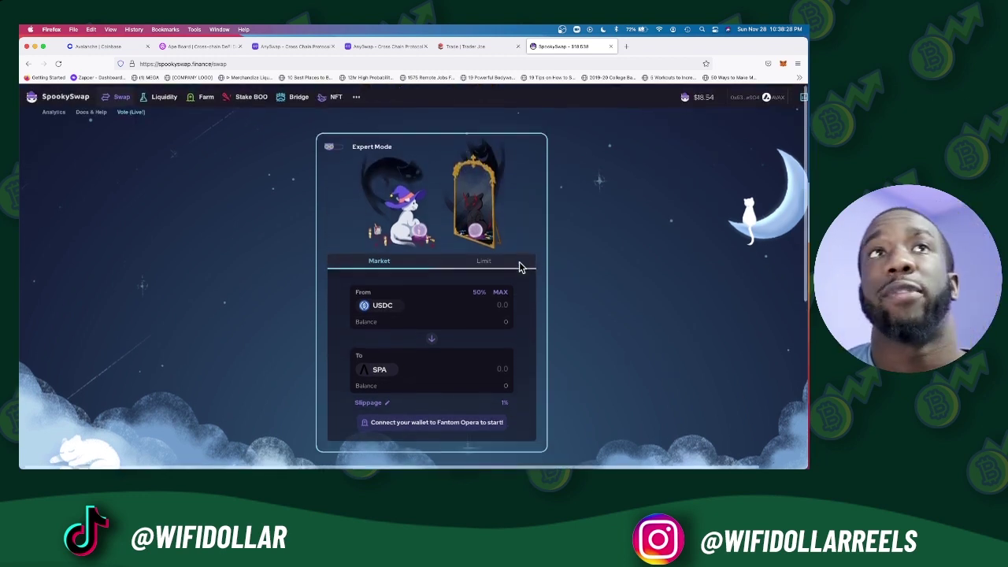
Search the web for "spartacus dao" in a new browser tab.
left_click(626, 45)
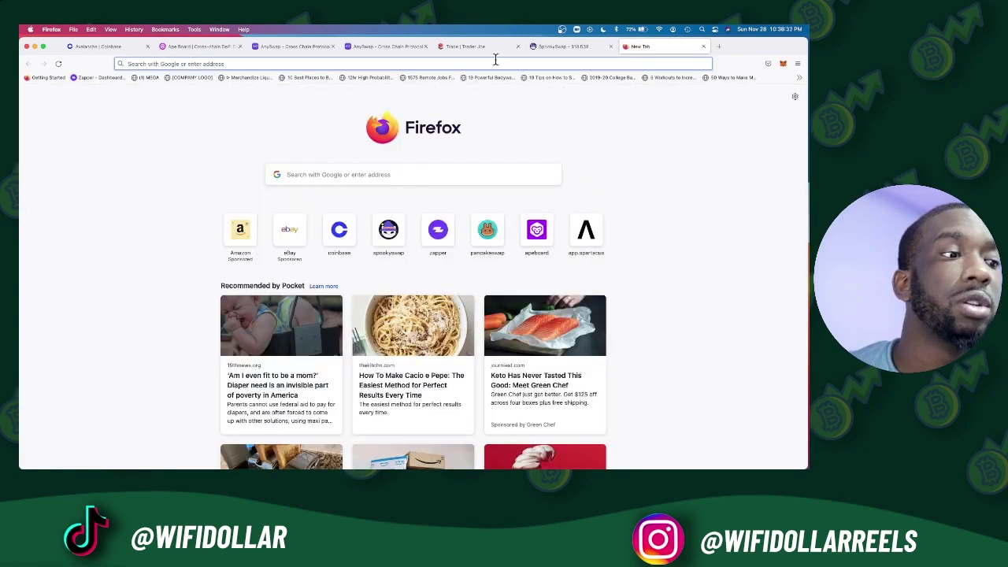
type("spa")
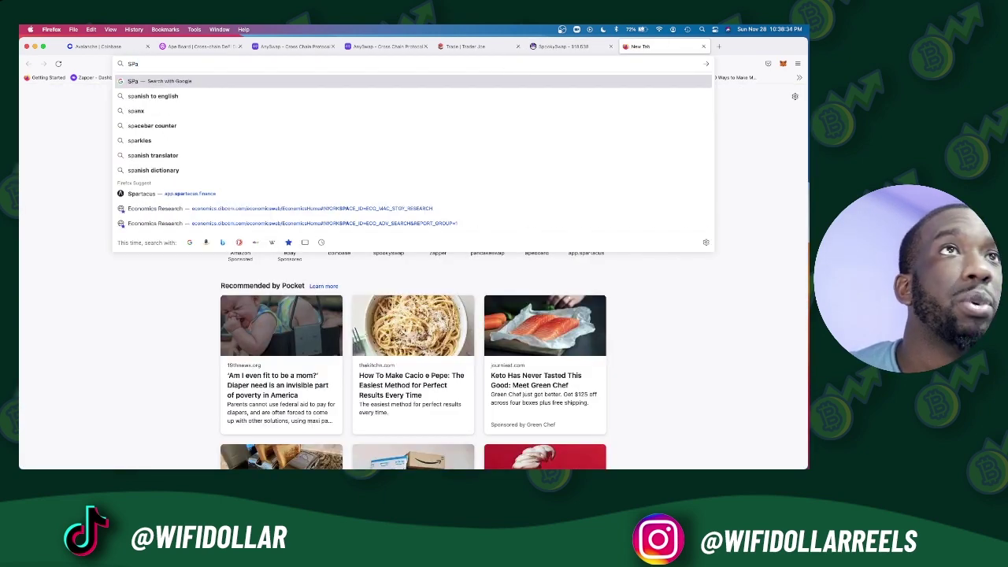
key("BackSpace")
key("BackSpace")
key("BackSpace")
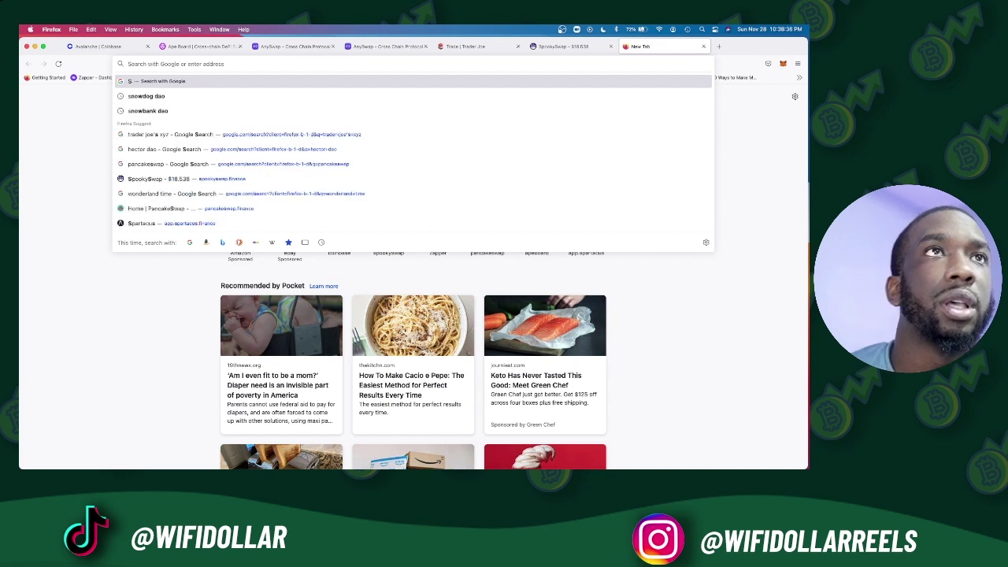
type("spa")
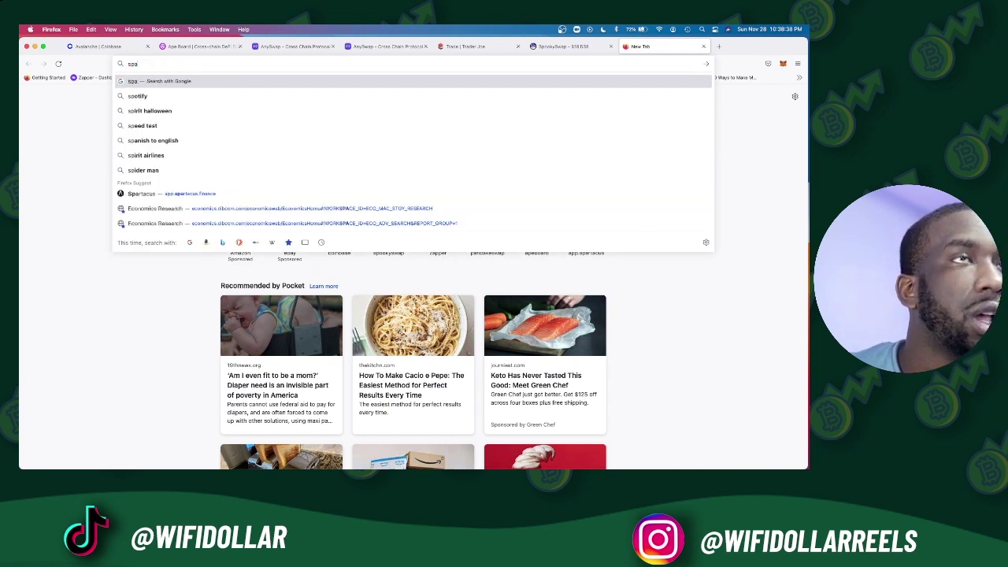
type("t")
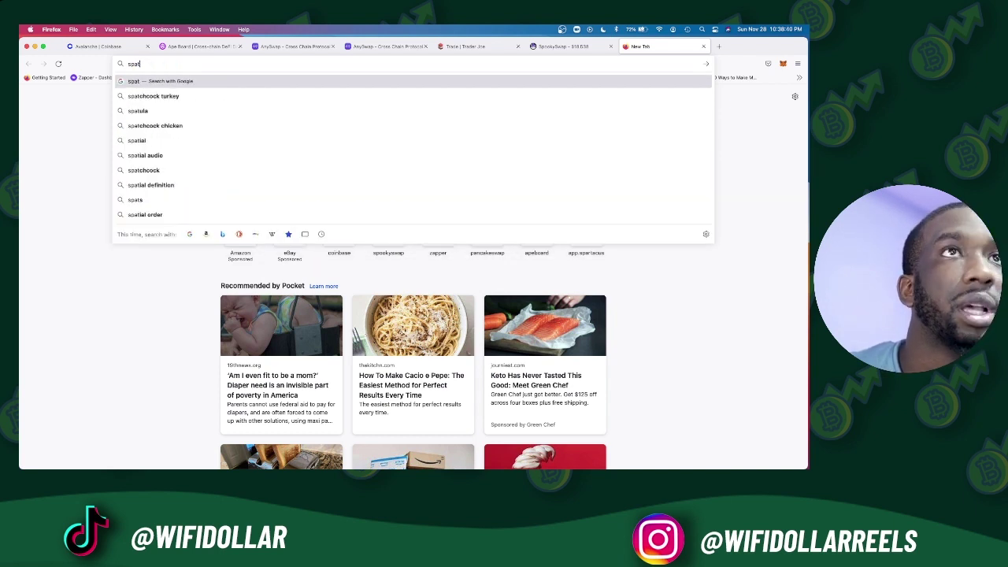
key("BackSpace")
type("rtcus")
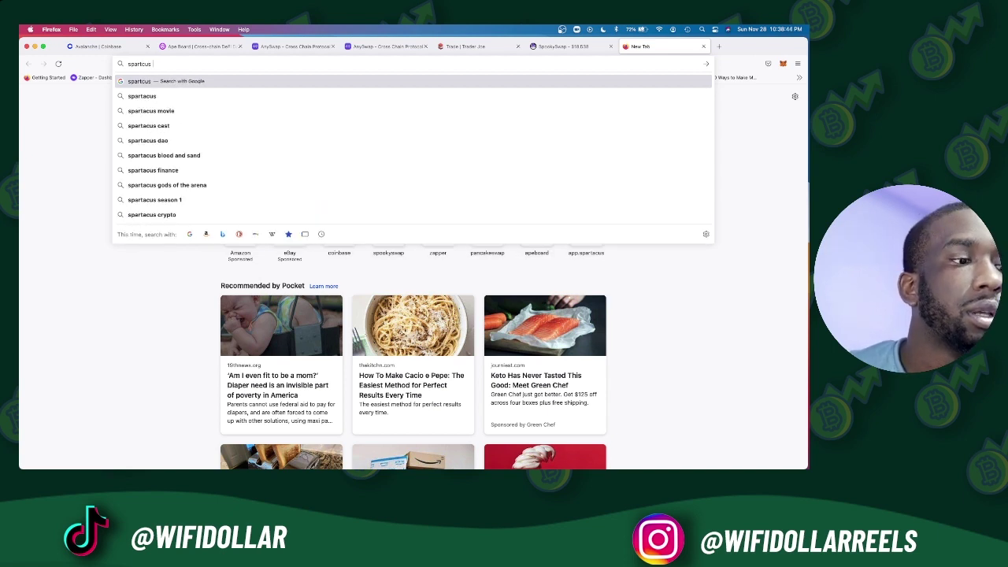
left_click(298, 142)
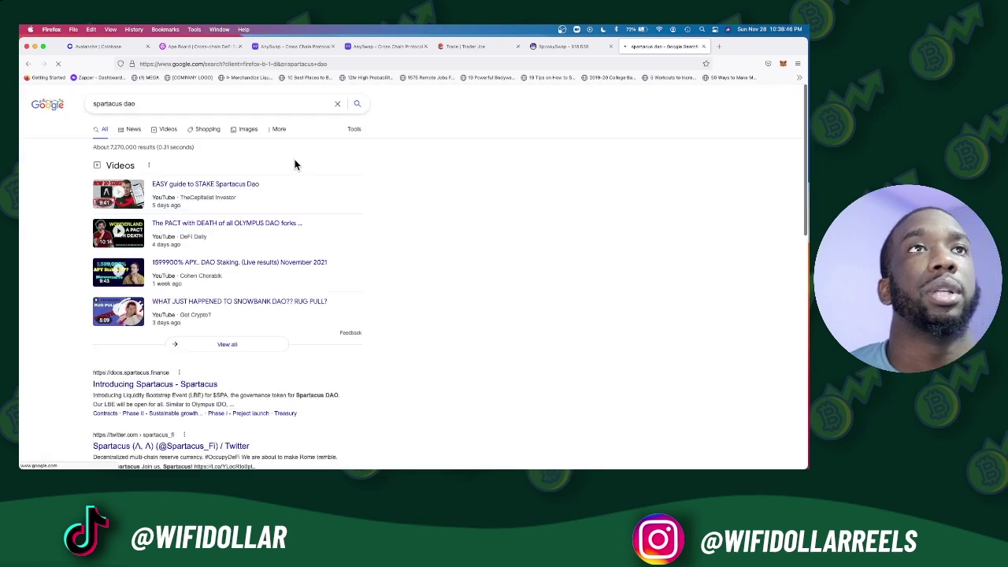
Find CoinGecko's Spartacus (SPA) price page in the search results and open it.
scroll(236, 268, "down", 5)
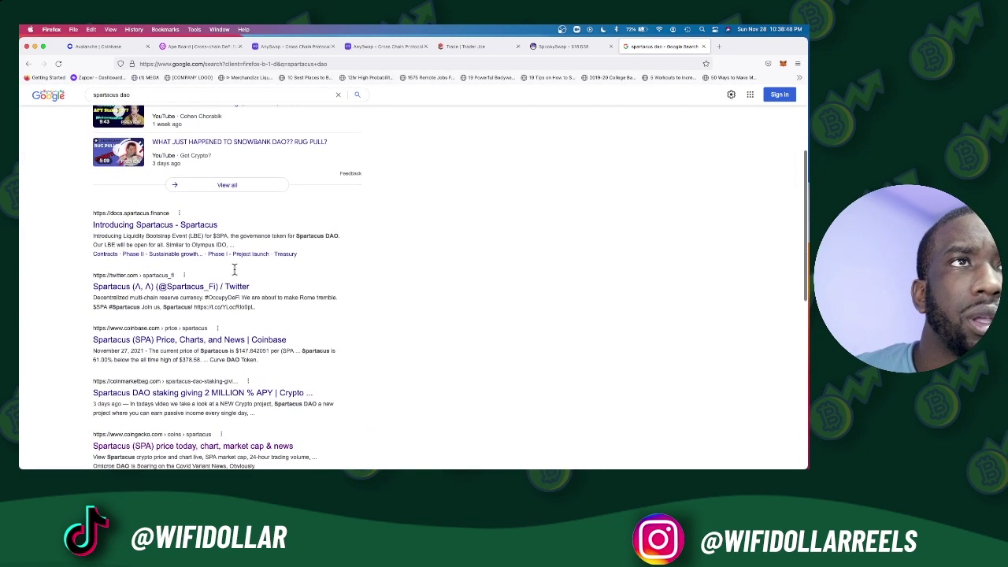
scroll(234, 268, "down", 3)
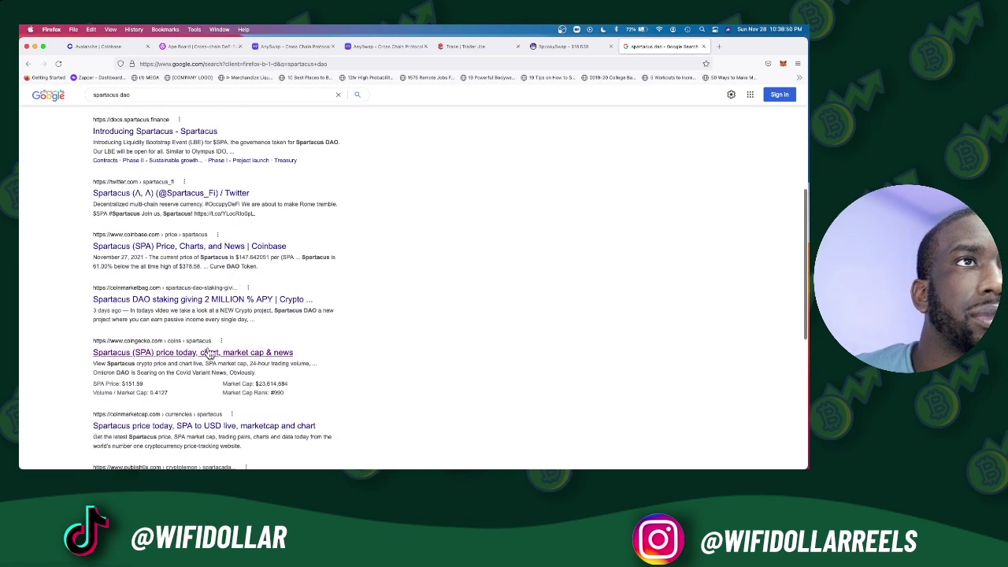
scroll(210, 353, "down", 1)
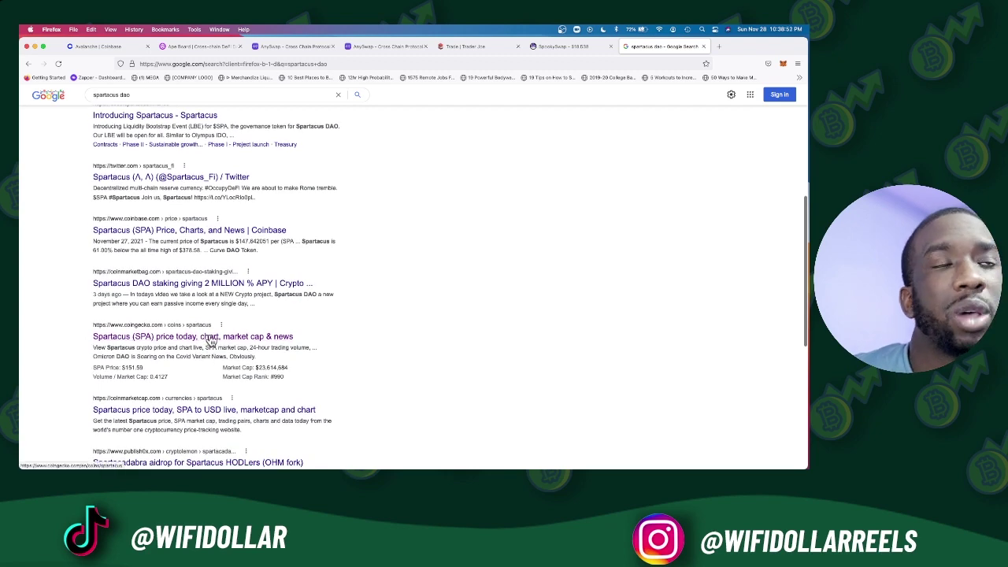
scroll(211, 341, "down", 2)
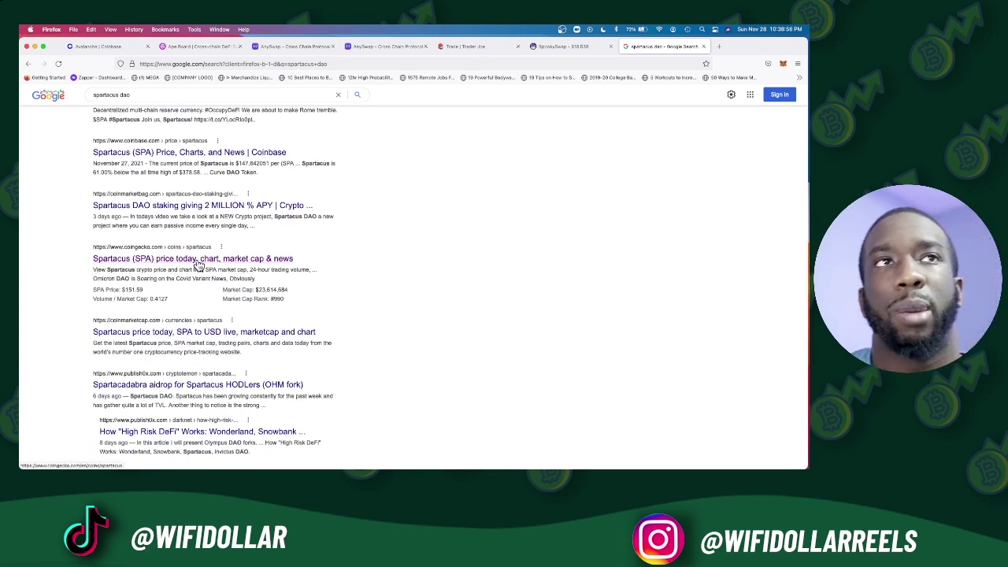
left_click(197, 266)
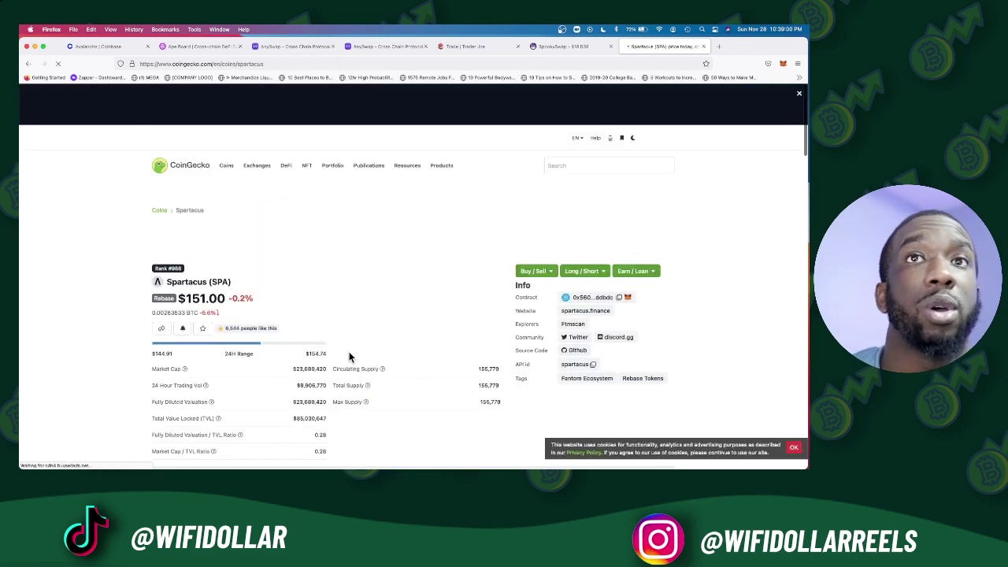
Open the spartacus.finance website from the coin's info on CoinGecko, and launch the Spartacus app from there.
scroll(422, 353, "down", 1)
scroll(334, 250, "down", 2)
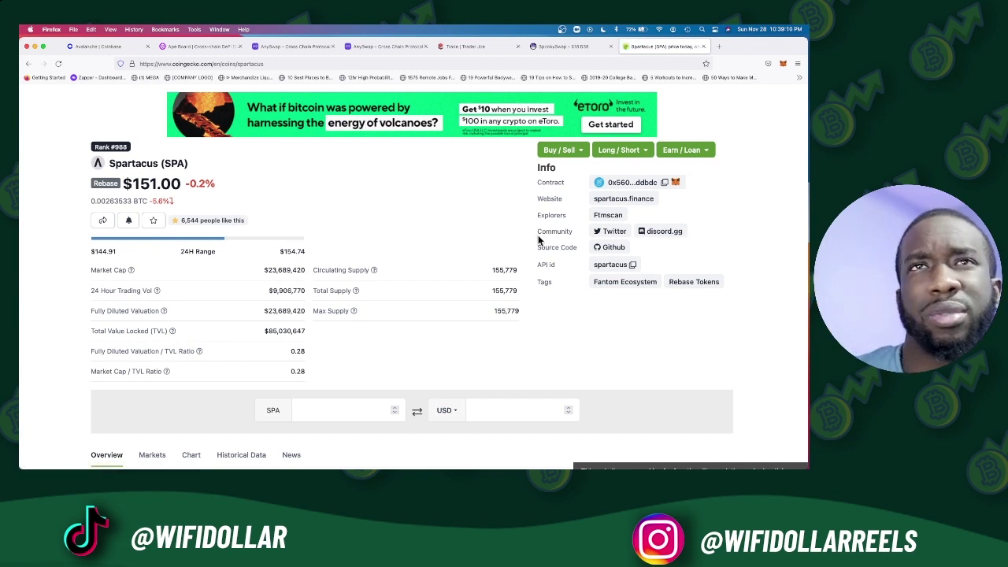
left_click(632, 202)
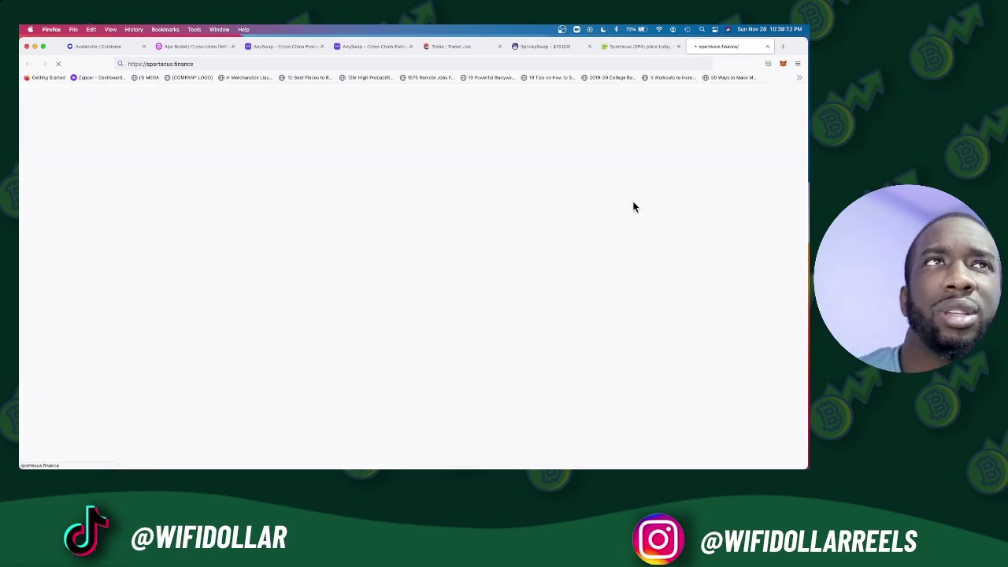
scroll(330, 197, "down", 1)
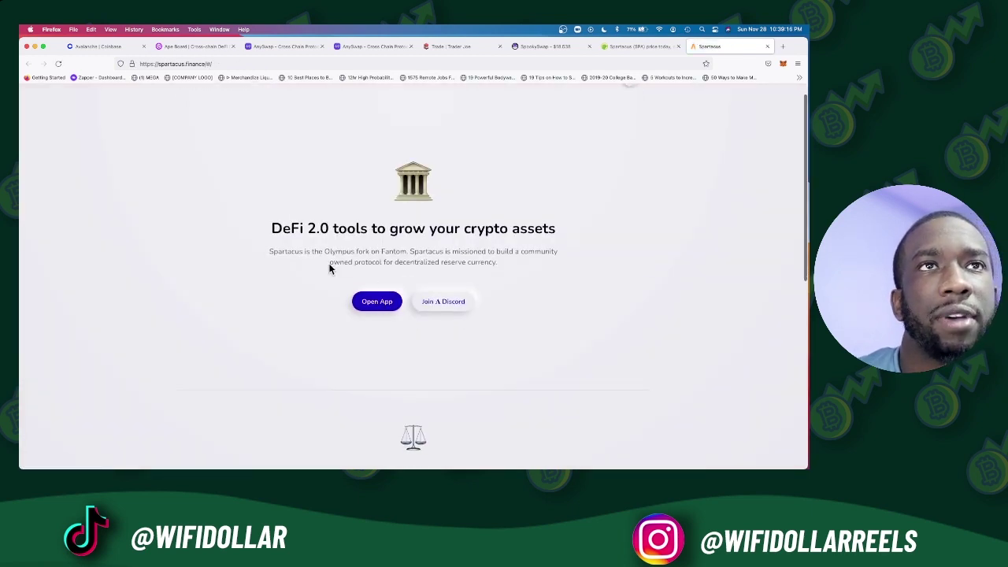
left_click(336, 316)
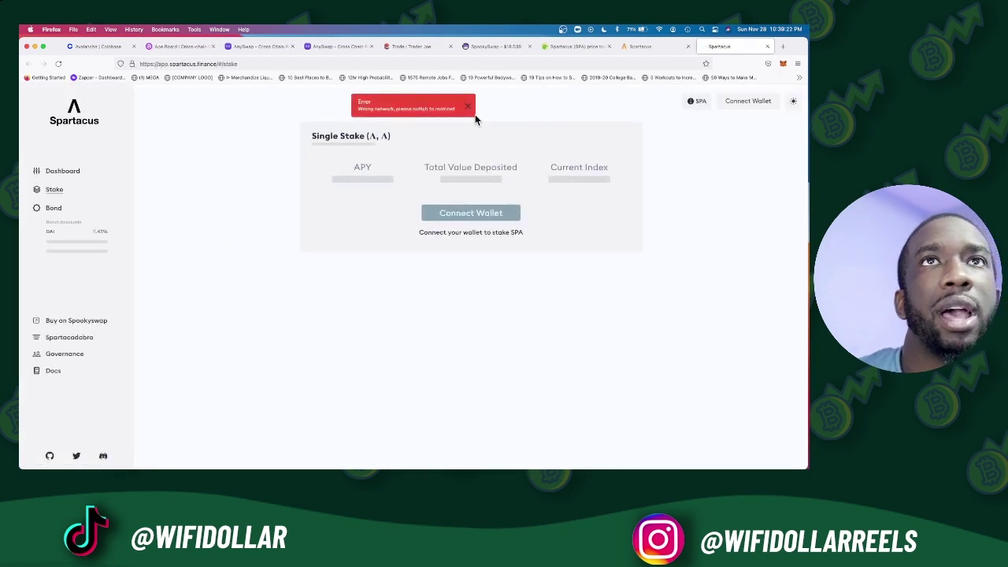
Try to connect the wallet on the Spartacus Stake page, dismissing the error notices.
left_click(468, 108)
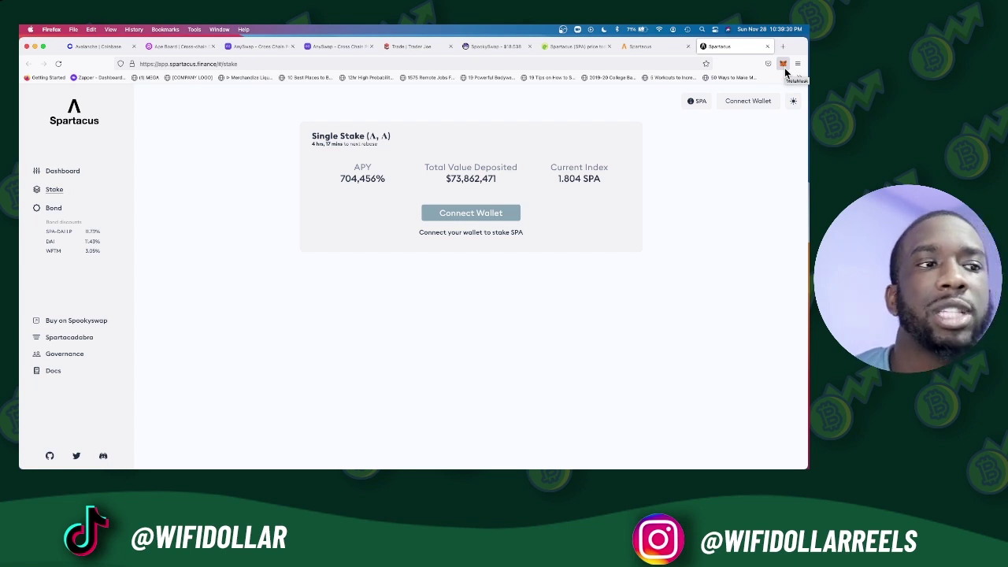
left_click(464, 215)
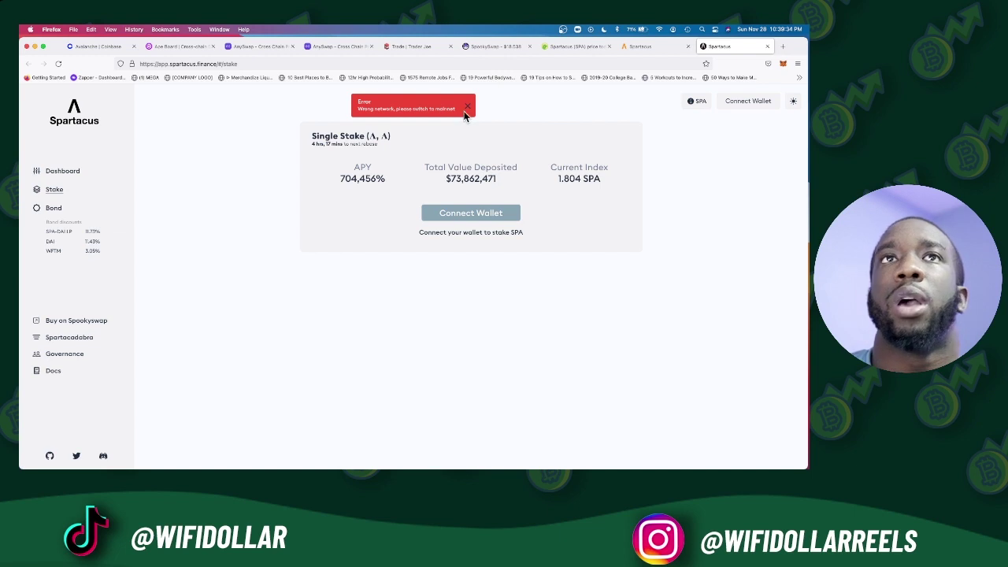
left_click(466, 110)
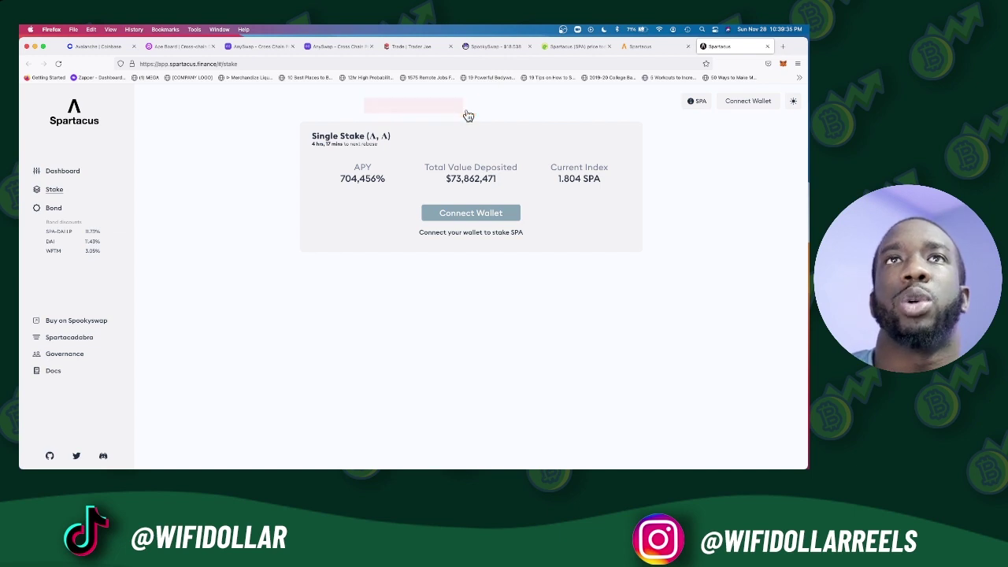
Switch the MetaMask wallet's network to Fantom Opera and return to the Spartacus Stake page.
left_click(782, 64)
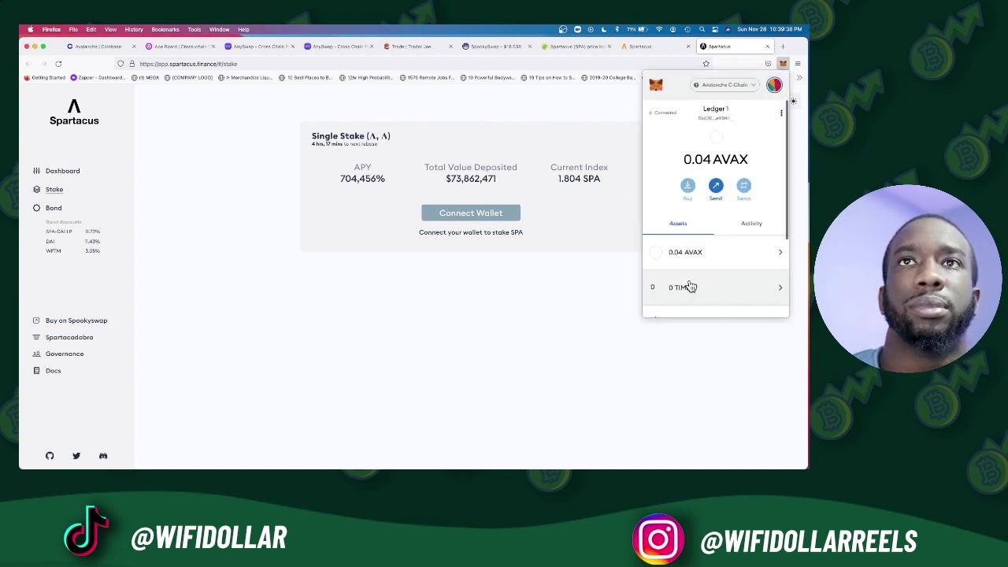
scroll(690, 283, "down", 3)
scroll(693, 267, "up", 3)
left_click(708, 86)
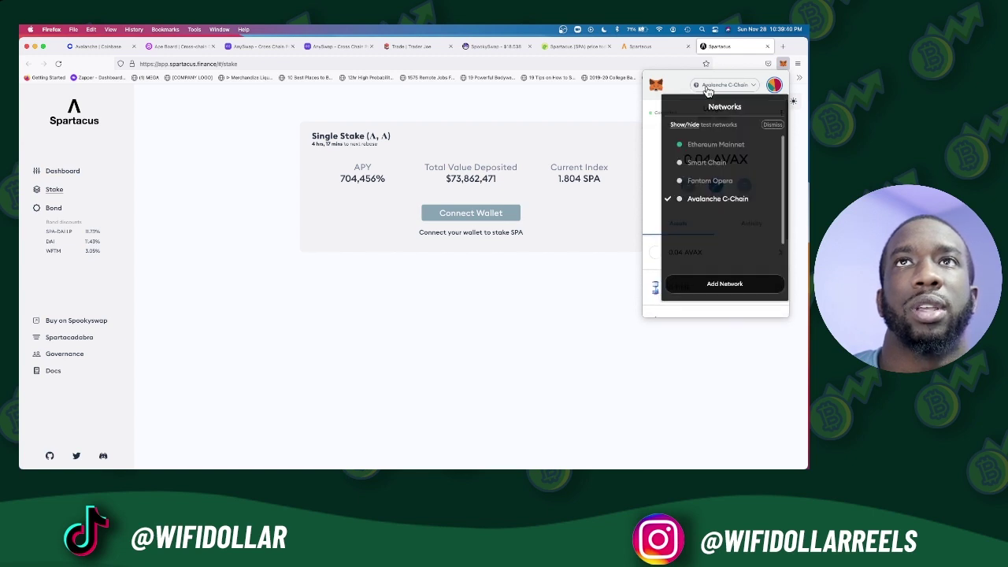
left_click(699, 180)
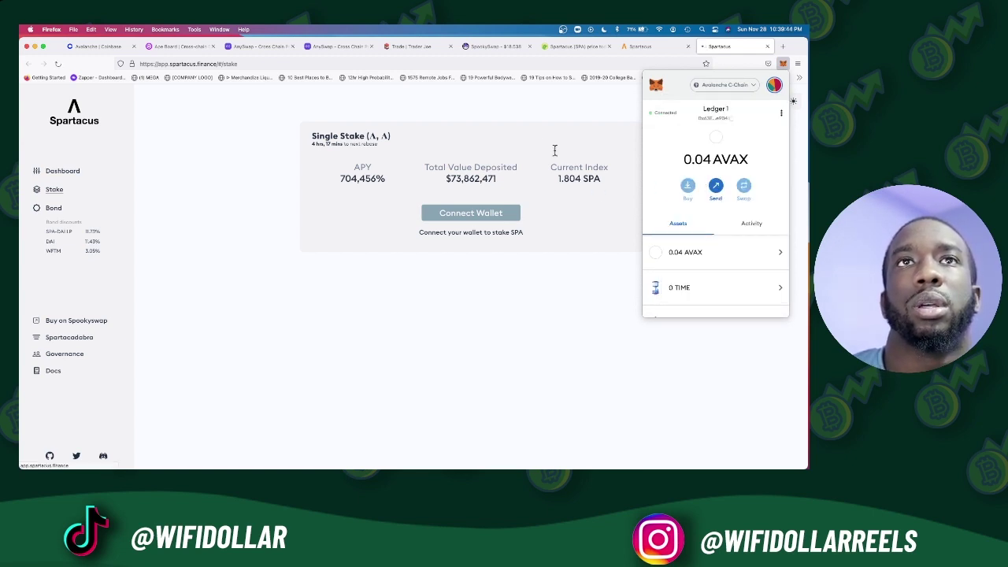
left_click(506, 135)
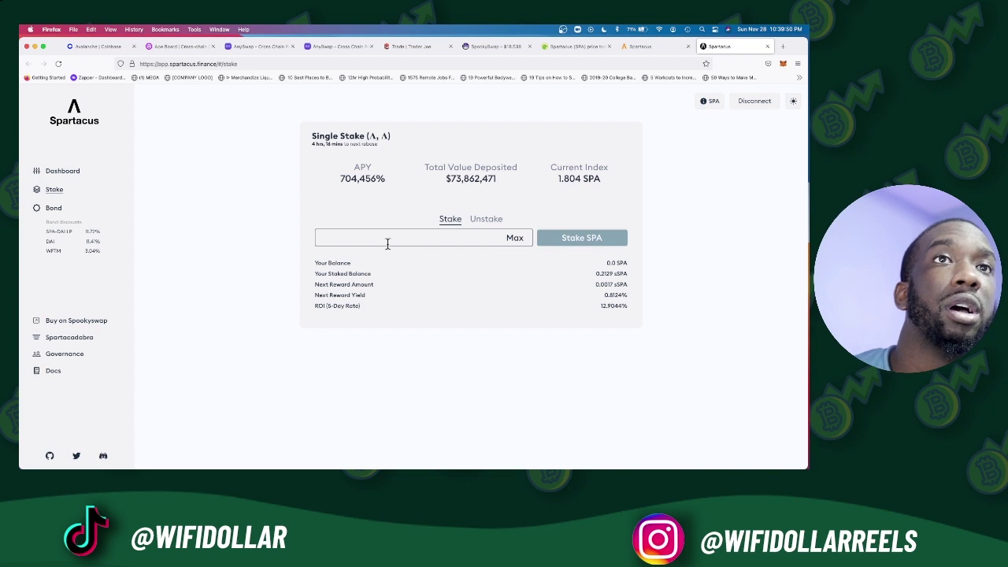
Examine the SPA stake amount field, the maximum option, the staked balance and the next reward amount.
left_click(421, 238)
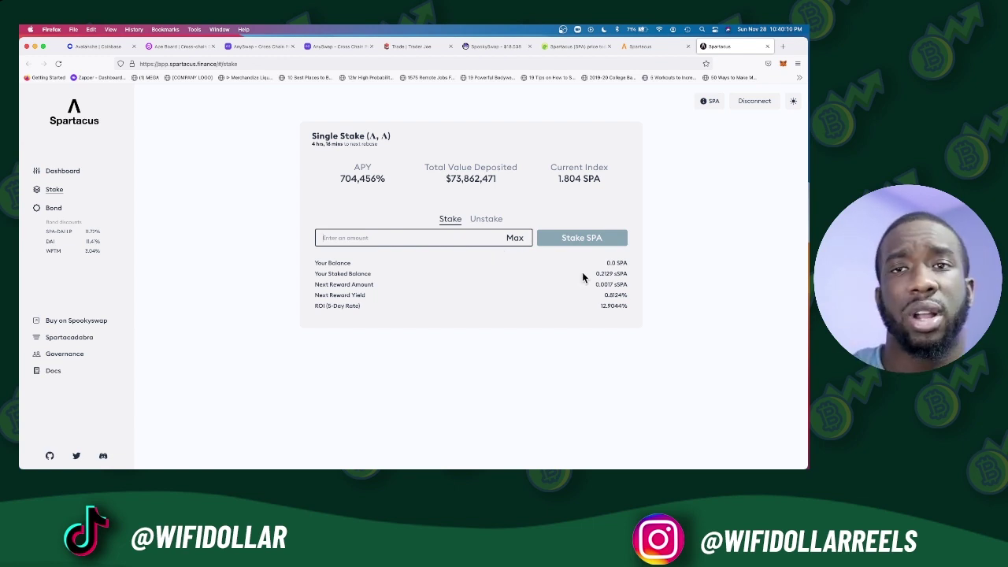
left_click(511, 238)
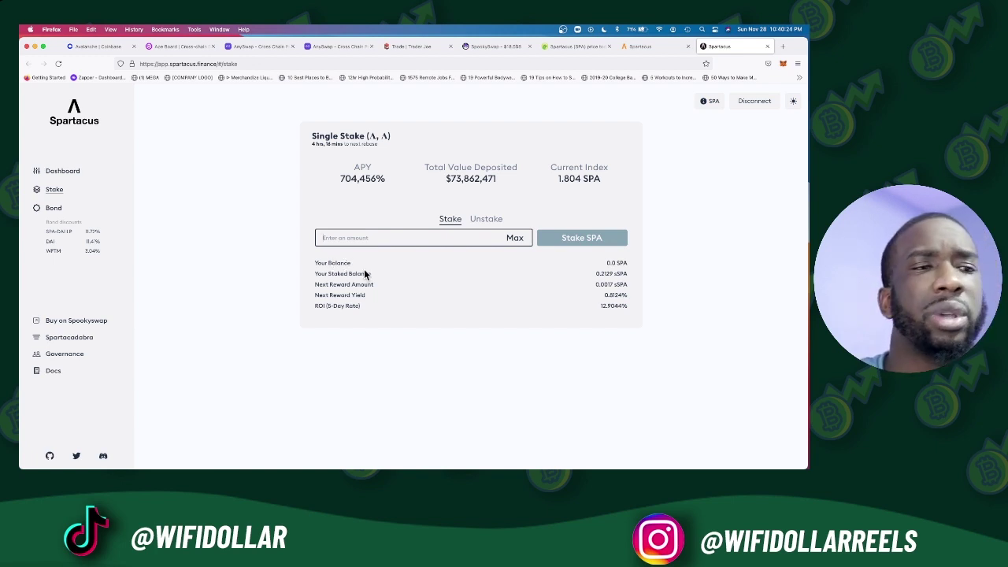
double_click(607, 274)
left_click(596, 287)
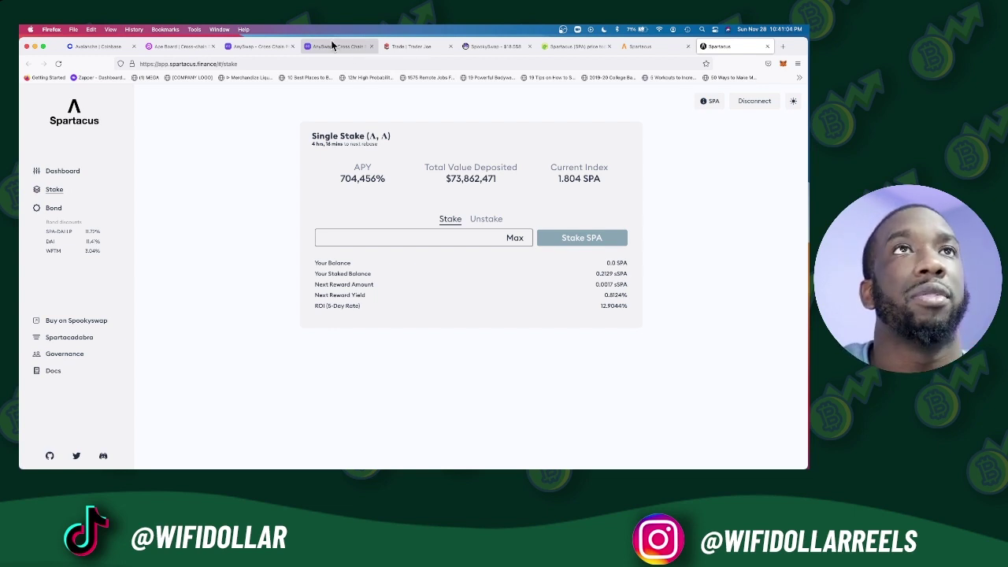
Switch to Ape Board, open its dashboard and examine the supported chains and the portfolio tracker's address field.
left_click(189, 46)
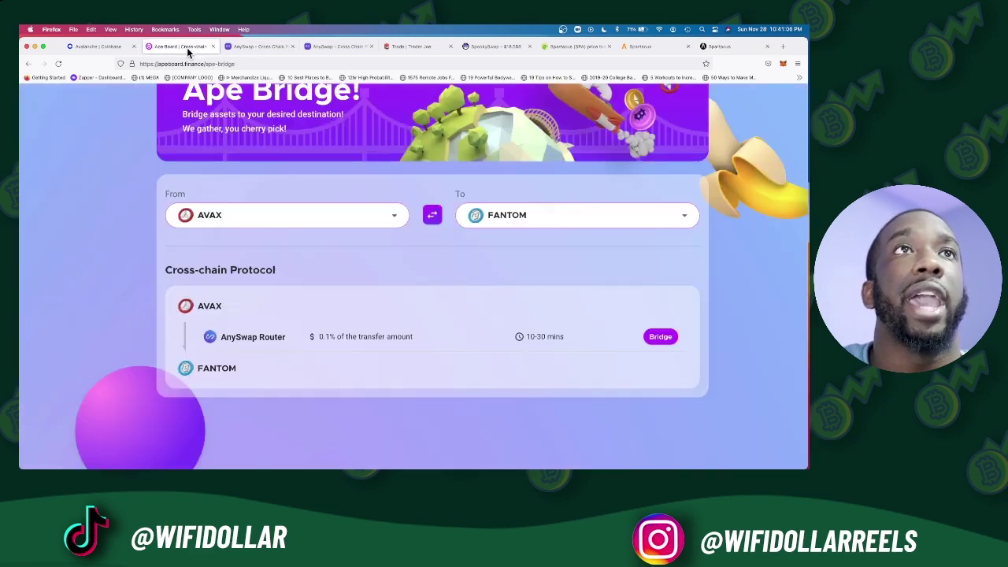
scroll(179, 254, "up", 2)
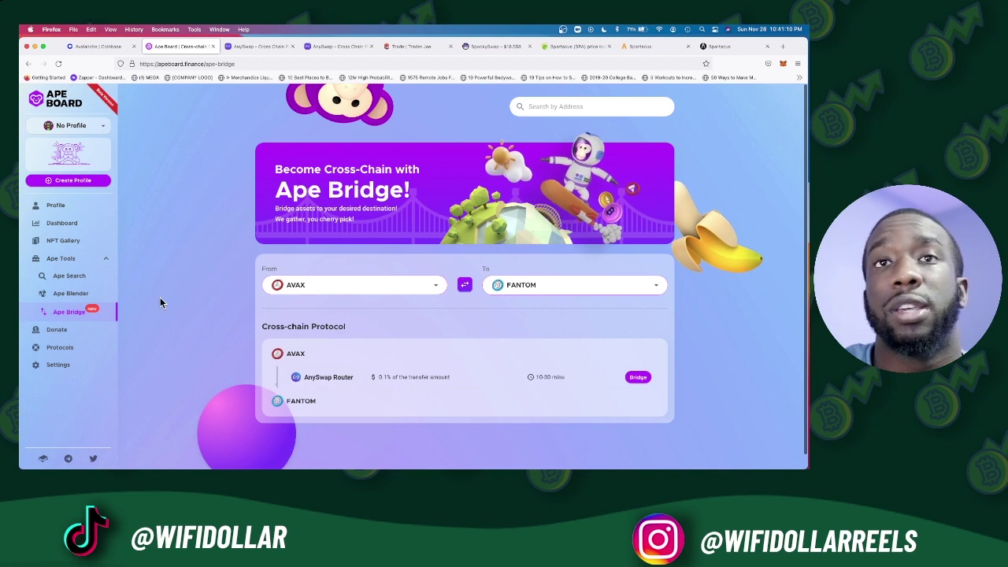
left_click(71, 225)
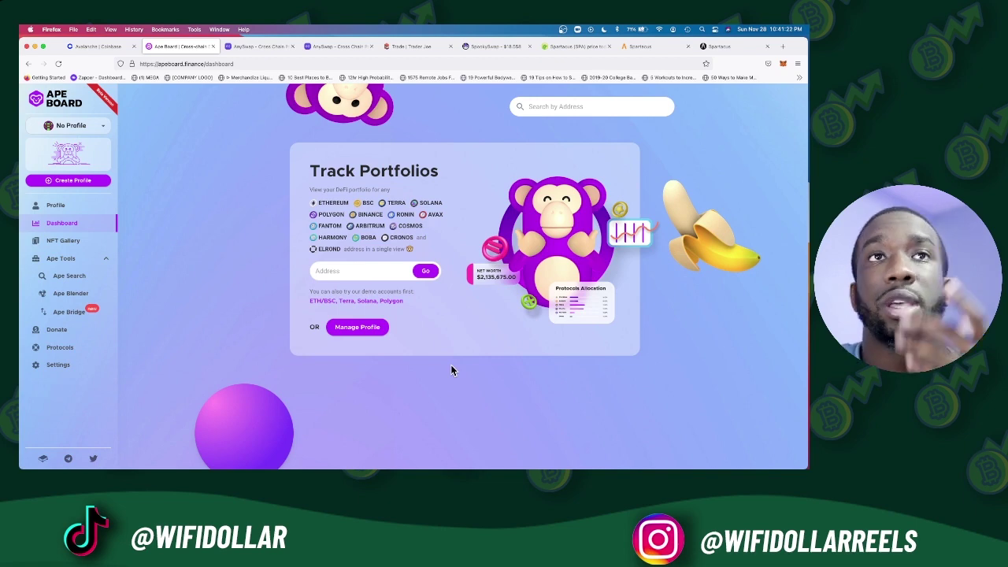
key("super+equal")
key("super+equal")
key("super+equal")
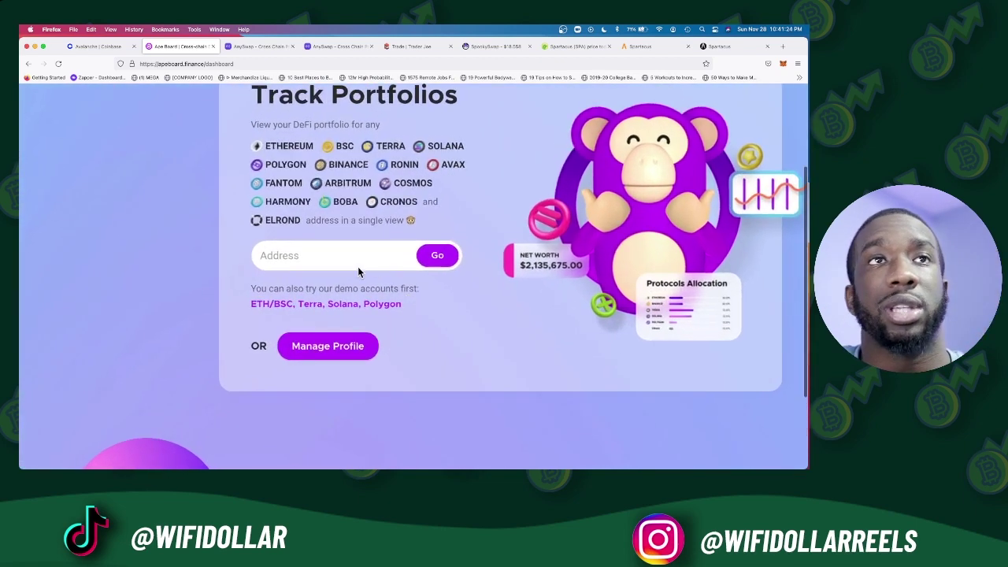
left_click(349, 259)
key("super+0")
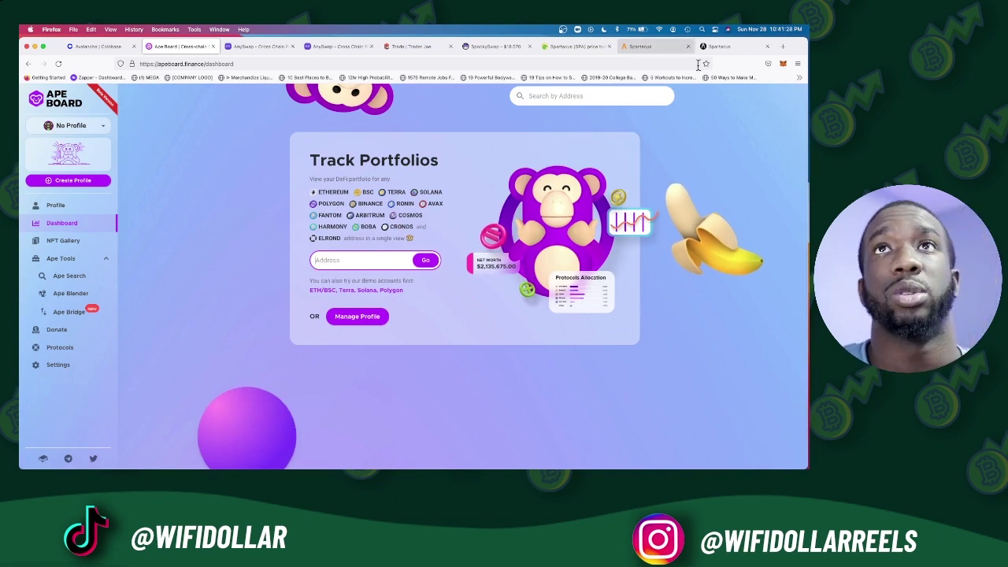
Return to the Spartacus Stake page and take a closer look at the staking balances and rewards.
left_click(719, 46)
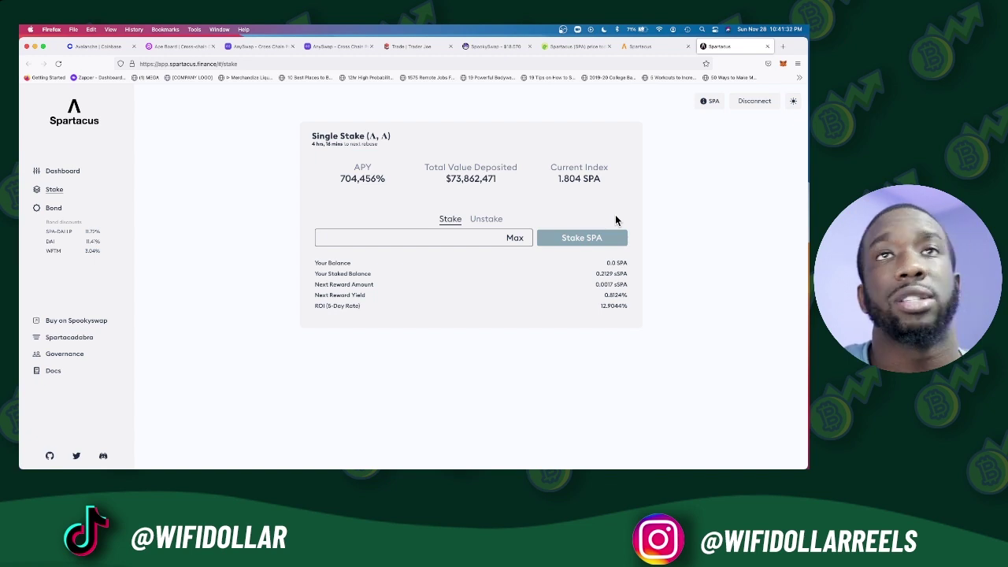
key("super+equal")
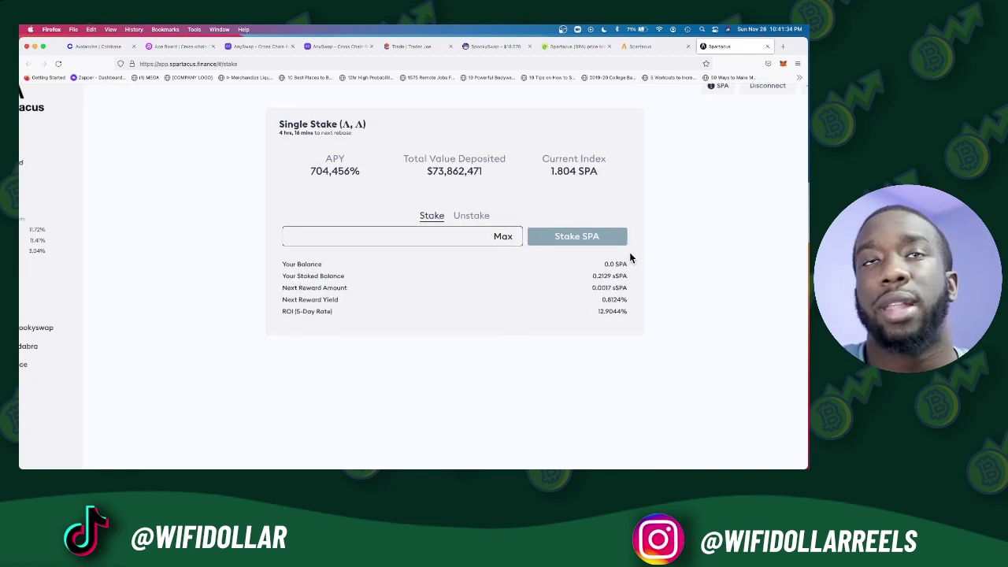